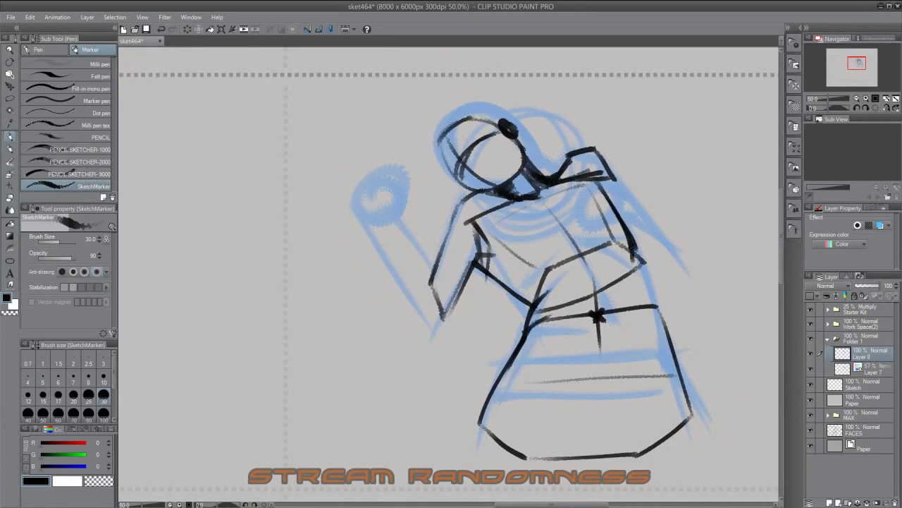
Step: Sketch the raised forearm with its clenched fist and the bent opposite arm in thick black rough strokes
key(minus)
key(h)
mouse_move(522, 228)
mouse_down()
mouse_move(480, 201)
mouse_move(536, 247)
mouse_up()
drag(493, 201, 392, 265)
drag(452, 235, 392, 276)
mouse_move(629, 211)
mouse_down()
mouse_move(651, 213)
mouse_move(629, 234)
mouse_move(638, 239)
mouse_move(616, 211)
mouse_move(649, 180)
mouse_up()
key(h)
mouse_move(626, 236)
mouse_down()
mouse_move(583, 295)
mouse_move(630, 317)
mouse_up()
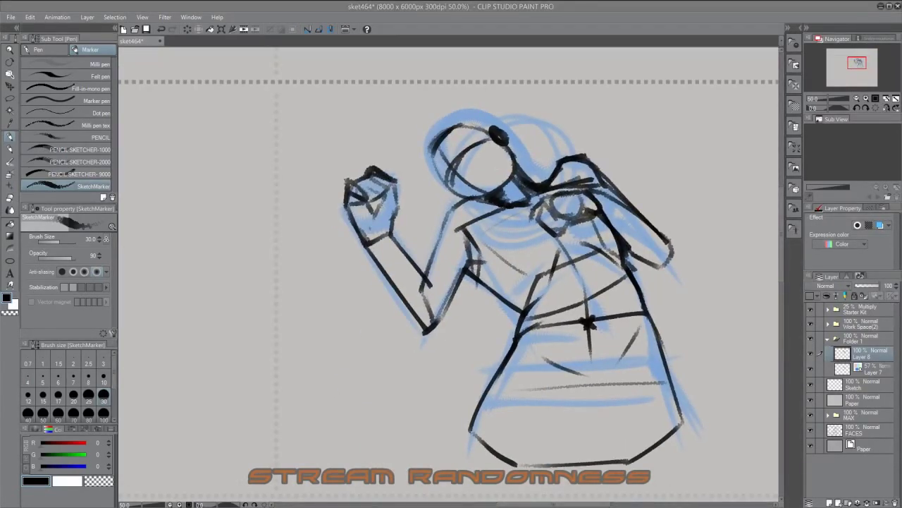
Step: Rough in the short hair around the head, the cuff on the raised wrist and the diamond gem on the chest
mouse_move(493, 282)
mouse_down()
mouse_move(508, 296)
mouse_move(546, 300)
mouse_up()
mouse_move(458, 166)
mouse_down()
mouse_move(557, 141)
mouse_move(491, 212)
mouse_move(561, 165)
mouse_up()
drag(536, 225, 475, 214)
drag(444, 160, 409, 205)
drag(497, 131, 518, 176)
drag(455, 130, 482, 141)
mouse_move(415, 163)
mouse_down()
mouse_move(426, 129)
mouse_move(455, 116)
mouse_up()
drag(423, 131, 407, 161)
mouse_move(381, 240)
mouse_down()
mouse_move(353, 258)
mouse_move(395, 236)
mouse_up()
drag(554, 243, 571, 268)
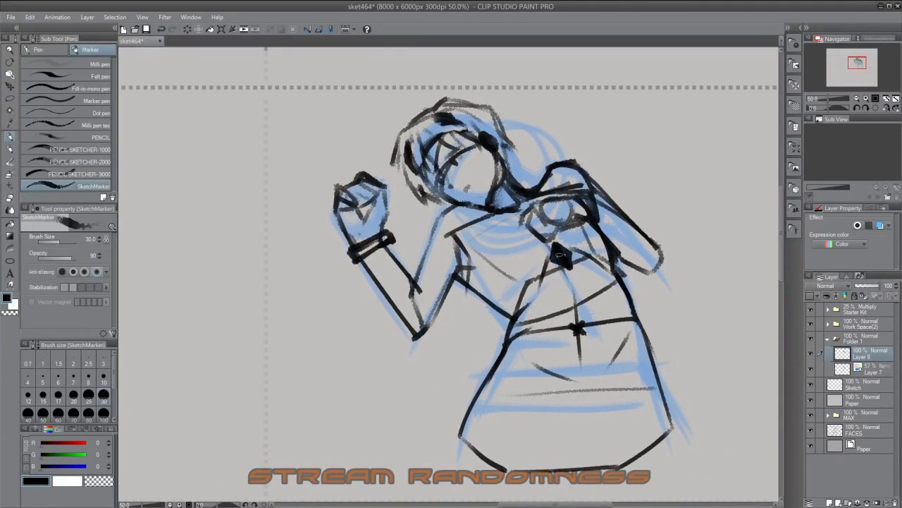
Step: Add rough leg panel lines, a shoulder ornament and waist details to the figure
drag(624, 321, 581, 426)
drag(493, 282, 543, 303)
drag(592, 261, 621, 296)
drag(441, 222, 441, 243)
drag(578, 173, 603, 185)
drag(462, 240, 423, 300)
Step: Turn the rough figure into a blue underlay at 51% opacity and transform it on the canvas
click(811, 352)
click(868, 368)
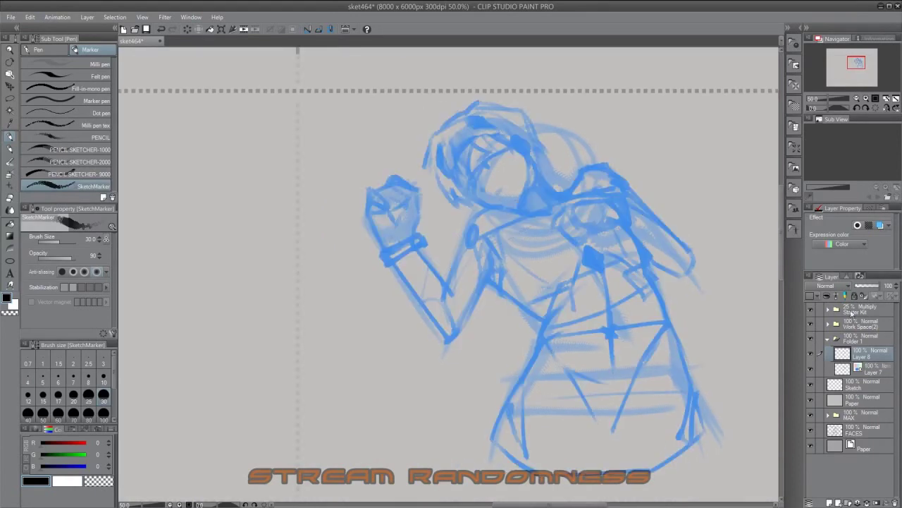
key(ctrl+minus)
key(ctrl+t)
mouse_move(564, 285)
mouse_down()
mouse_move(762, 74)
mouse_move(772, 95)
mouse_move(559, 266)
mouse_move(561, 285)
mouse_move(535, 273)
mouse_move(546, 299)
mouse_up()
key(Return)
Step: Draw the jaw contour, initial eyes, nose and first bangs over the underlay with a size 10 brush
scroll(559, 266, up, 2)
drag(534, 228, 534, 290)
drag(573, 220, 545, 280)
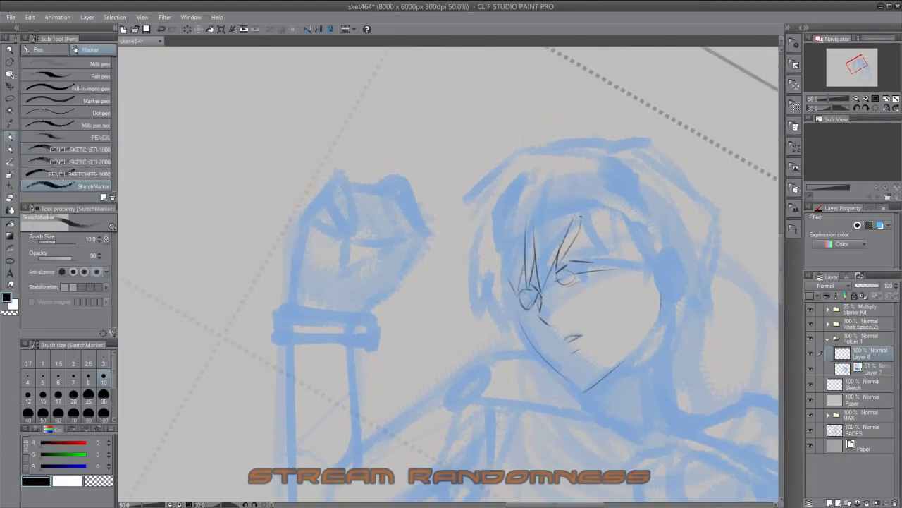
Step: Draw the hair strands framing the face, start the hair clips and detail both irises
drag(586, 180, 548, 185)
drag(661, 204, 601, 267)
drag(659, 254, 632, 303)
drag(557, 268, 546, 278)
drag(656, 186, 610, 216)
drag(539, 204, 518, 238)
drag(557, 268, 545, 258)
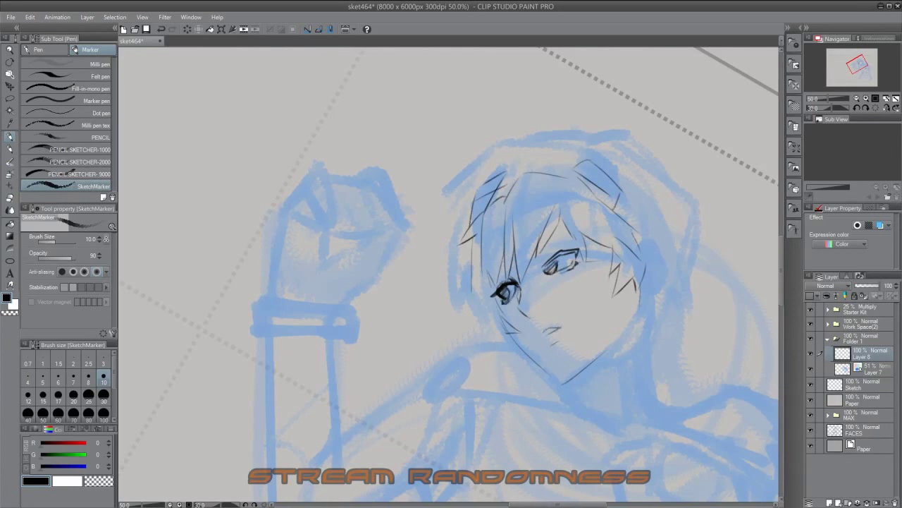
Step: Refine the eyelids and eyebrows and strengthen the pointed bangs around the forehead and cheek
drag(493, 293, 517, 285)
mouse_move(494, 296)
mouse_down()
mouse_move(526, 287)
mouse_move(600, 212)
mouse_up()
drag(536, 282, 533, 290)
drag(656, 268, 652, 300)
drag(578, 296, 592, 233)
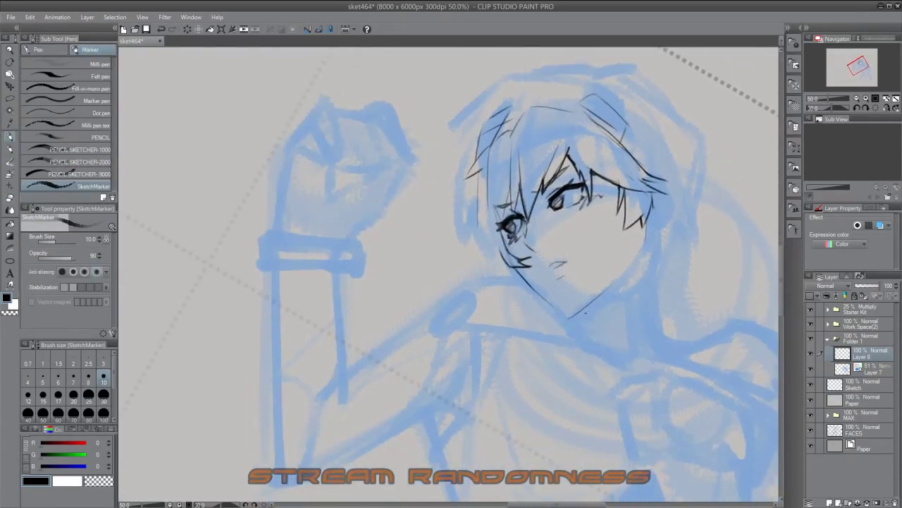
Step: Draw the outer hair contour, hatch the shadow under the jaw and outline the neck, collar and shoulder lines
drag(652, 237, 620, 311)
drag(634, 257, 585, 314)
drag(592, 282, 606, 268)
drag(553, 159, 465, 272)
mouse_move(557, 268)
mouse_down()
mouse_move(570, 263)
mouse_move(517, 261)
mouse_move(536, 233)
mouse_up()
drag(670, 306, 755, 289)
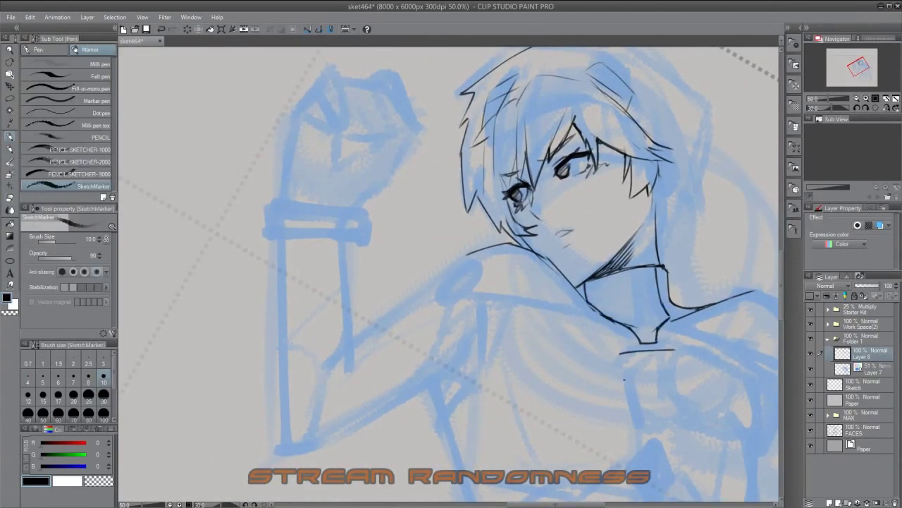
Step: Draw two small slanted panels below the collar and fill the dark markings on the collar
mouse_move(626, 351)
mouse_down()
mouse_move(649, 381)
mouse_move(675, 379)
mouse_move(617, 361)
mouse_up()
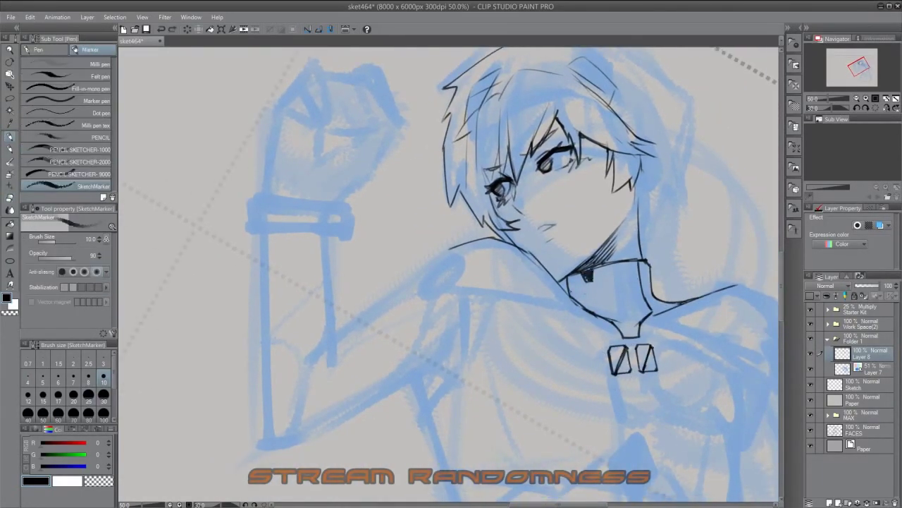
drag(568, 302, 582, 279)
drag(610, 297, 640, 278)
drag(557, 300, 578, 277)
drag(494, 212, 497, 310)
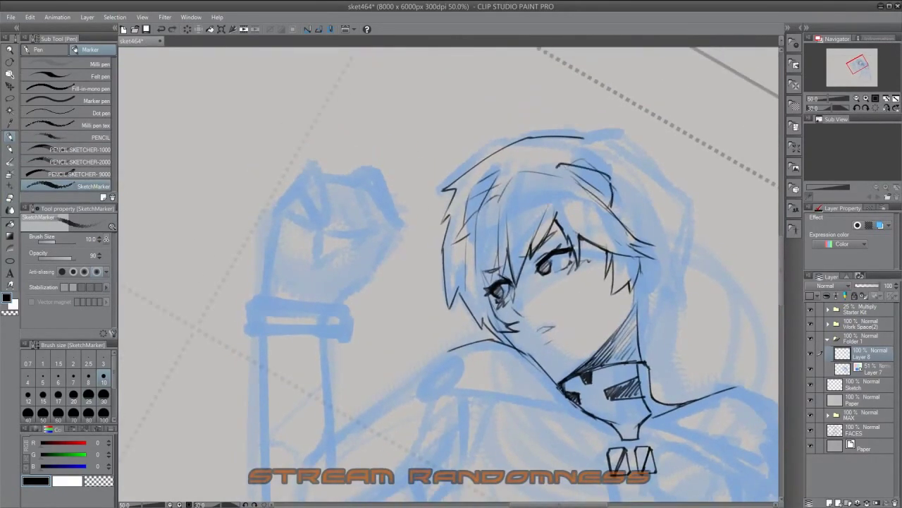
Step: Outline both hair clips and draw the crown, back and side locks of the short hair
drag(557, 169, 608, 201)
drag(466, 229, 468, 301)
key(ctrl+z)
drag(482, 256, 475, 316)
drag(468, 300, 462, 296)
drag(493, 194, 485, 241)
mouse_move(494, 282)
mouse_down()
mouse_move(459, 275)
mouse_move(465, 296)
mouse_up()
drag(571, 268, 602, 311)
mouse_move(451, 282)
mouse_down()
mouse_move(444, 310)
mouse_move(459, 303)
mouse_up()
drag(582, 208, 638, 300)
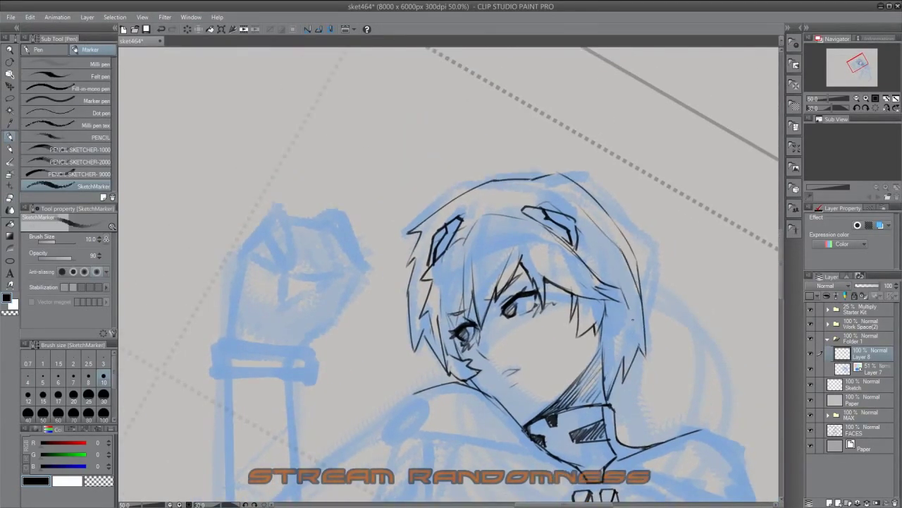
Step: Hatch shadows into the bangs and the side hair around the far eye
drag(493, 248, 473, 298)
mouse_move(468, 271)
mouse_down()
mouse_move(449, 313)
mouse_move(461, 297)
mouse_up()
drag(436, 274, 410, 331)
drag(455, 260, 430, 314)
mouse_move(451, 282)
mouse_down()
mouse_move(457, 274)
mouse_move(395, 212)
mouse_up()
Step: Outline the shoulder and both edges of the raised upper arm
key(e)
key(p)
drag(449, 359, 310, 432)
drag(451, 282, 430, 276)
drag(487, 201, 275, 338)
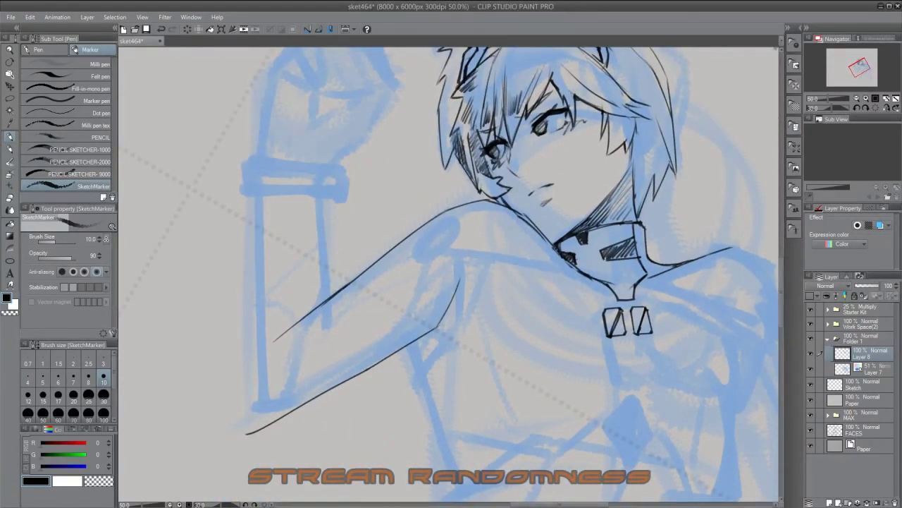
Step: Outline the opposite shoulder and both sides of the torso down to the waist
mouse_move(451, 282)
mouse_down()
mouse_move(465, 272)
mouse_move(377, 275)
mouse_up()
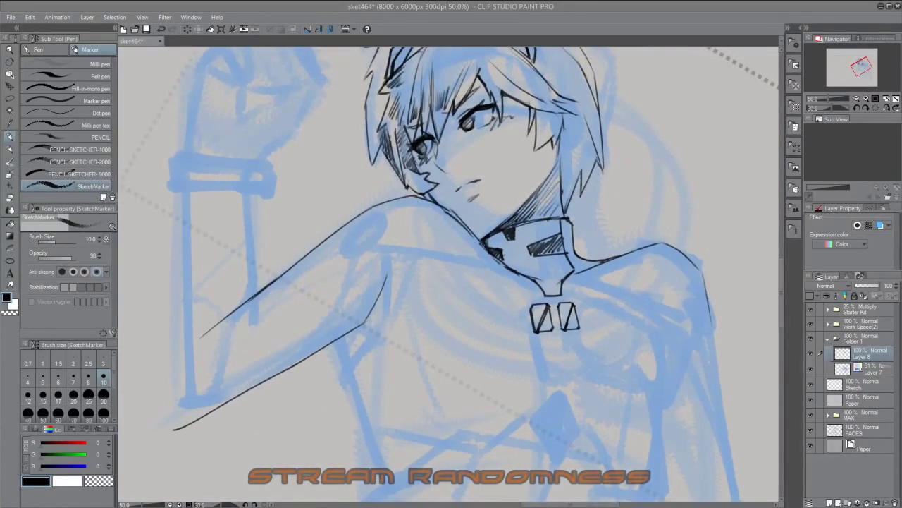
drag(451, 282, 402, 257)
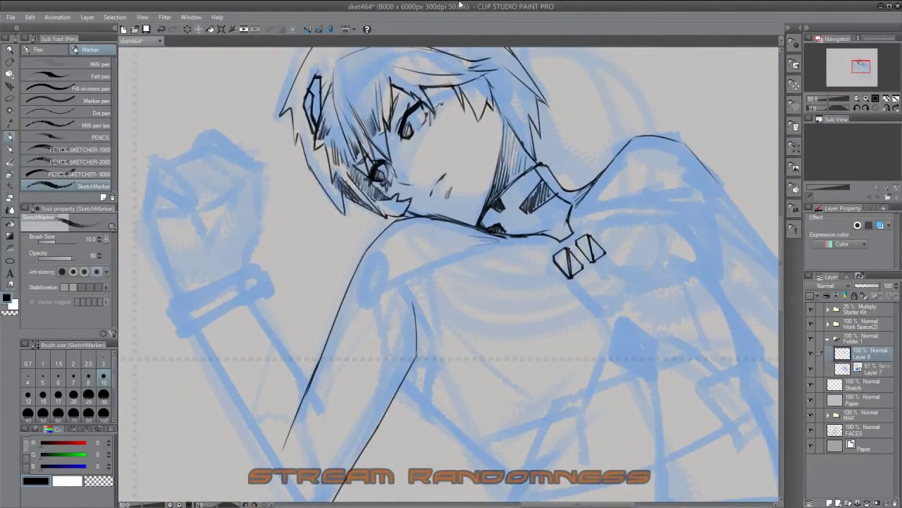
mouse_move(452, 282)
mouse_down()
mouse_move(389, 308)
mouse_move(423, 296)
mouse_up()
drag(552, 151, 552, 173)
drag(553, 192, 606, 274)
mouse_move(451, 282)
mouse_down()
mouse_move(526, 303)
mouse_move(615, 245)
mouse_move(638, 272)
mouse_up()
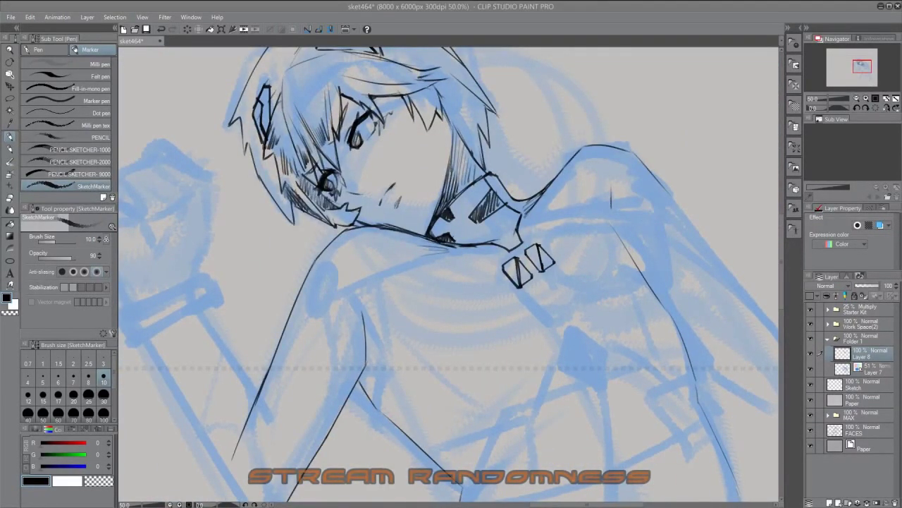
Step: Add a new layer and outline the hand in front of the chest, with the existing line layer faded to 38%
key(ctrl+shift+n)
mouse_move(451, 282)
mouse_down()
mouse_move(423, 268)
mouse_move(424, 289)
mouse_up()
drag(515, 240, 574, 285)
drag(487, 244, 619, 211)
mouse_move(451, 282)
mouse_down()
mouse_move(476, 266)
mouse_move(550, 293)
mouse_up()
mouse_move(532, 262)
mouse_down()
mouse_move(541, 258)
mouse_move(540, 301)
mouse_move(560, 277)
mouse_up()
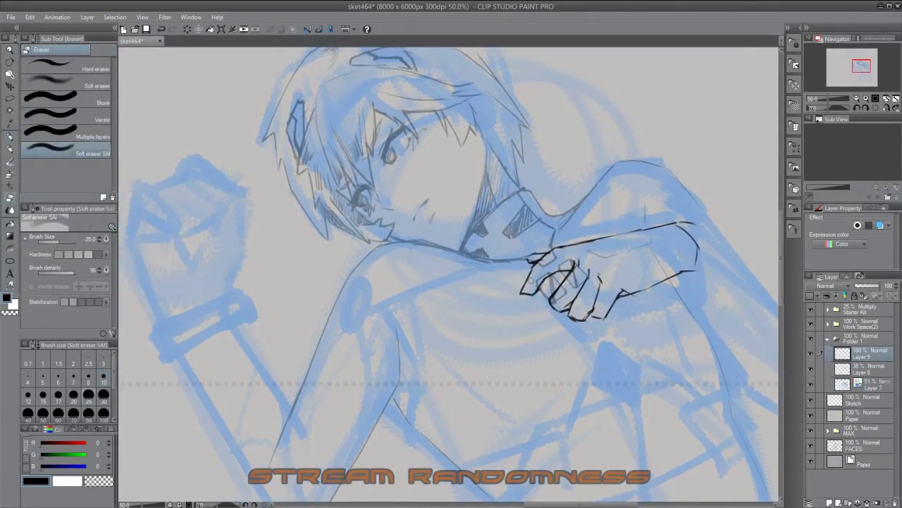
Step: Reshape the hand and its fingers with a mesh transformation
key(ctrl+shift+t)
mouse_move(502, 305)
mouse_down()
mouse_move(487, 310)
mouse_move(494, 303)
mouse_up()
drag(564, 305, 519, 282)
key(Return)
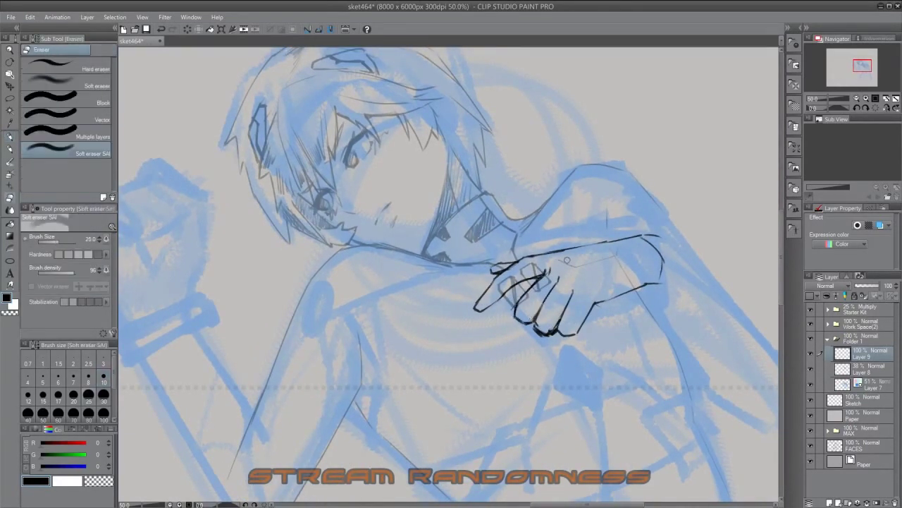
Step: Draw the cuff around the wrist and hatch small shadows on the back of the hand
drag(581, 290, 598, 287)
key(h)
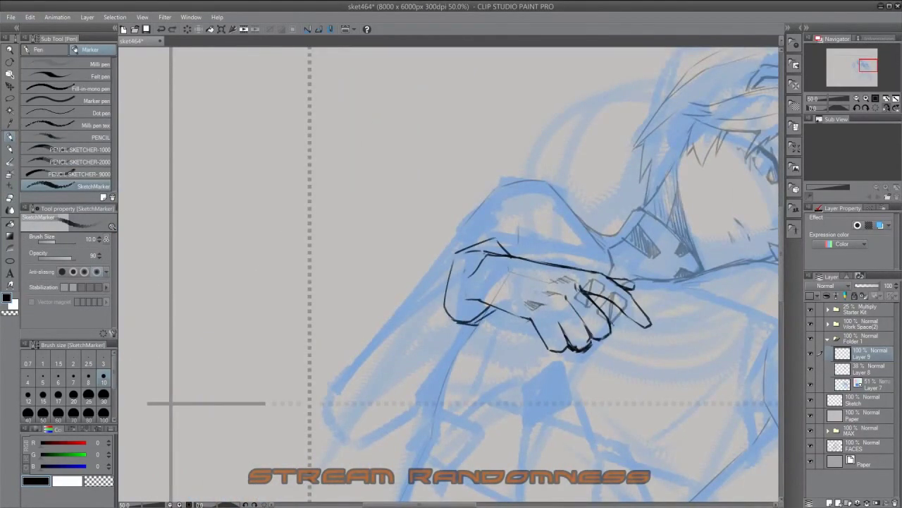
key(h)
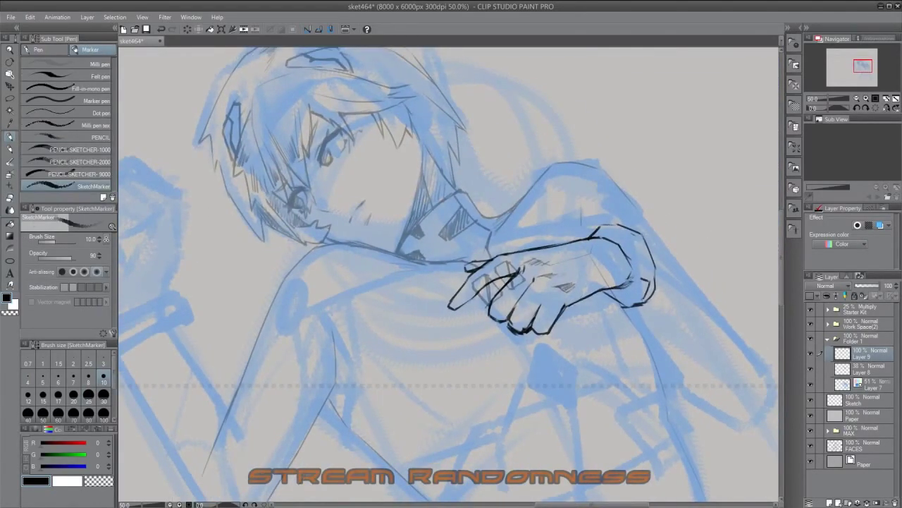
Step: Warp the hand and cuff again with a mesh transformation and apply it
drag(618, 390, 661, 358)
key(ctrl+shift+t)
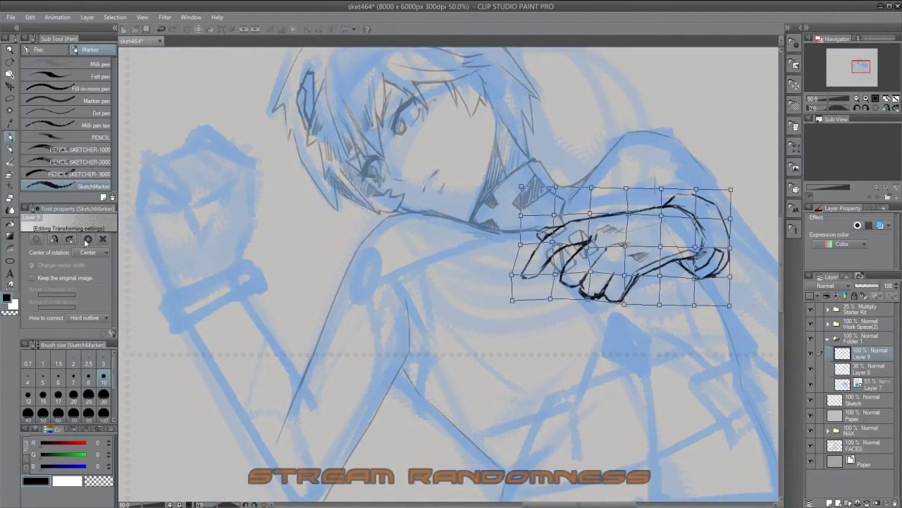
click(88, 238)
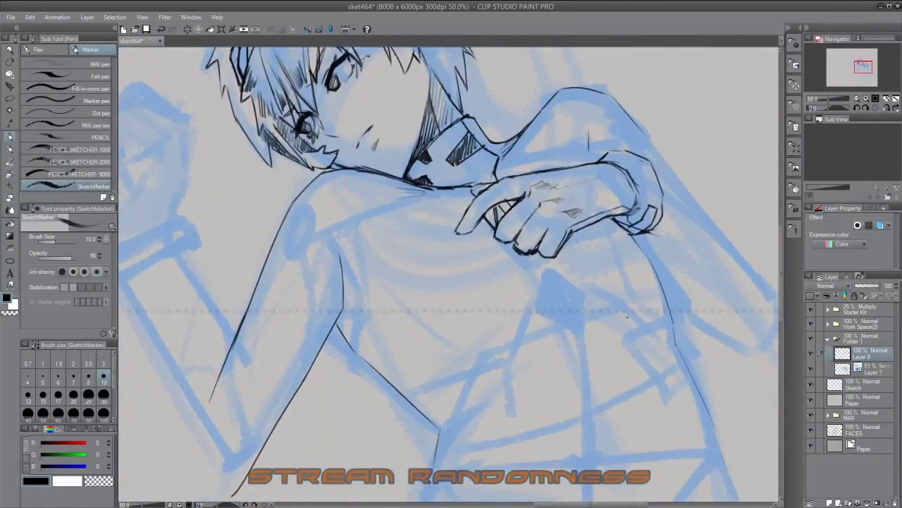
Step: Rough in the chest forms on a separate layer with a size 28 brush and turn that layer blue
scroll(451, 274, down, 2)
drag(436, 289, 480, 325)
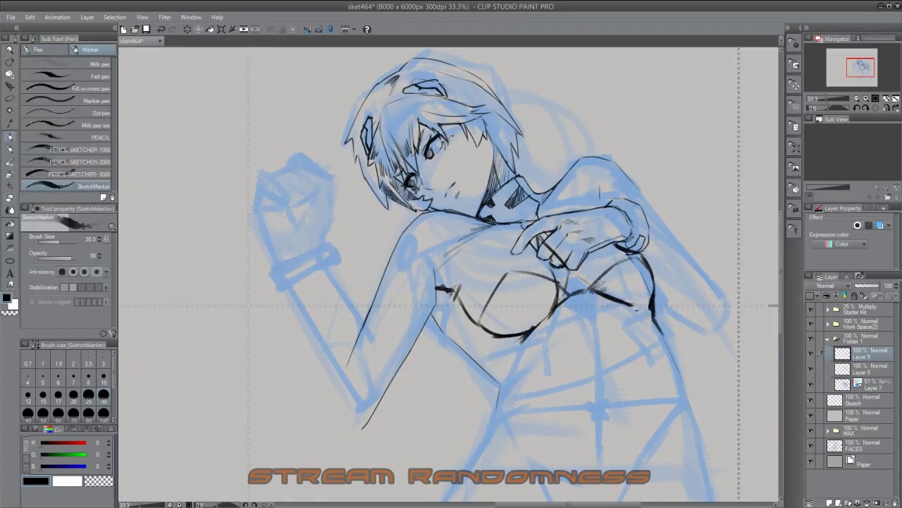
click(810, 383)
key(ctrl+t)
key(Return)
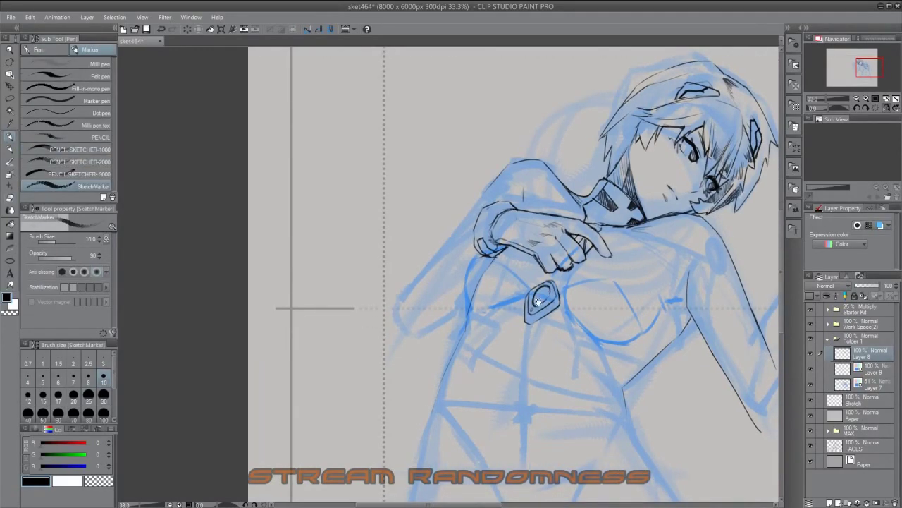
Step: Draw the suit's panel contours beneath the chest and around the central gem with a size 10 brush
key(h)
drag(585, 280, 775, 287)
drag(487, 324, 545, 345)
mouse_move(566, 307)
mouse_down()
mouse_move(567, 330)
mouse_move(614, 354)
mouse_up()
drag(613, 316, 638, 356)
drag(567, 336, 550, 362)
drag(454, 344, 569, 363)
key(h)
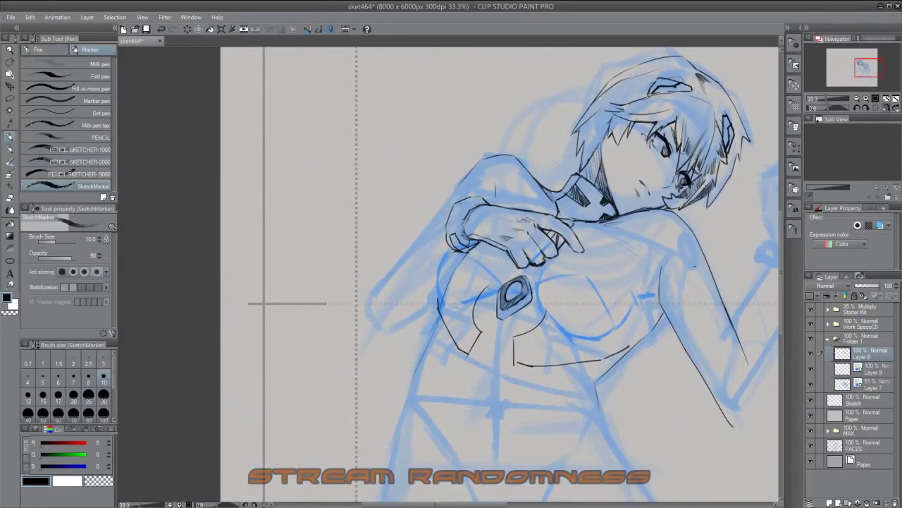
Step: Draw the suit's shoulder strap, armpit panel and upper-arm seam lines
key(h)
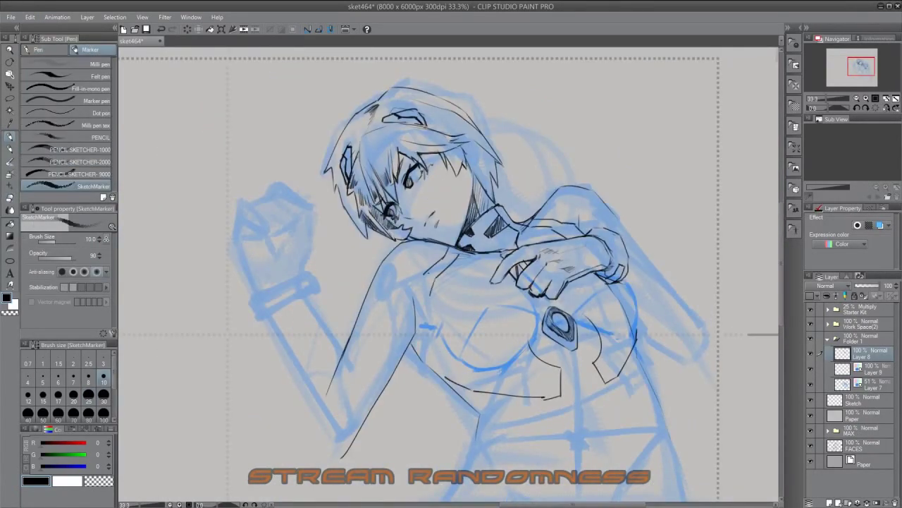
key(h)
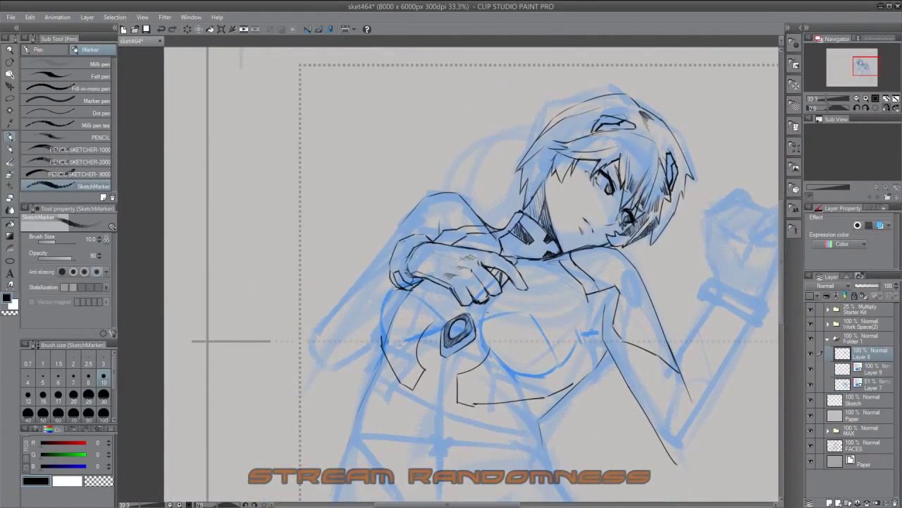
key(h)
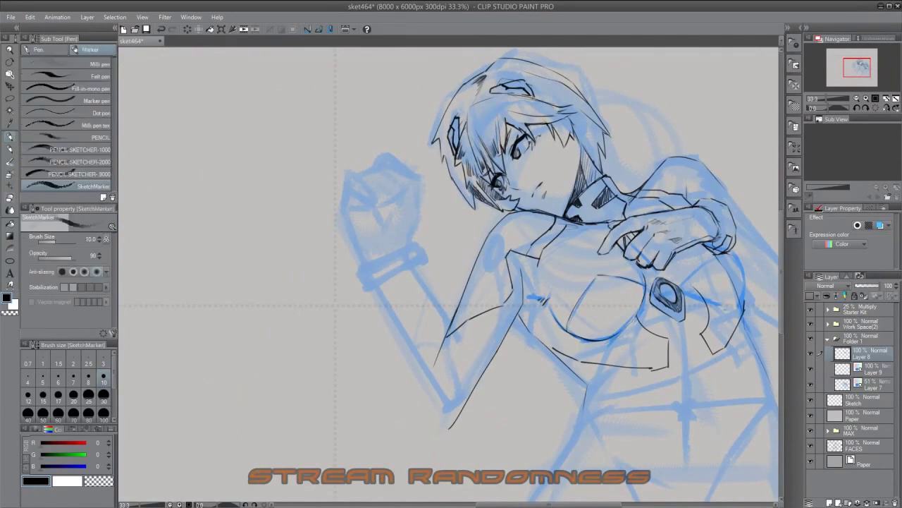
Step: Draw the thin final chest contours and hide the blue rough chest layer
click(887, 109)
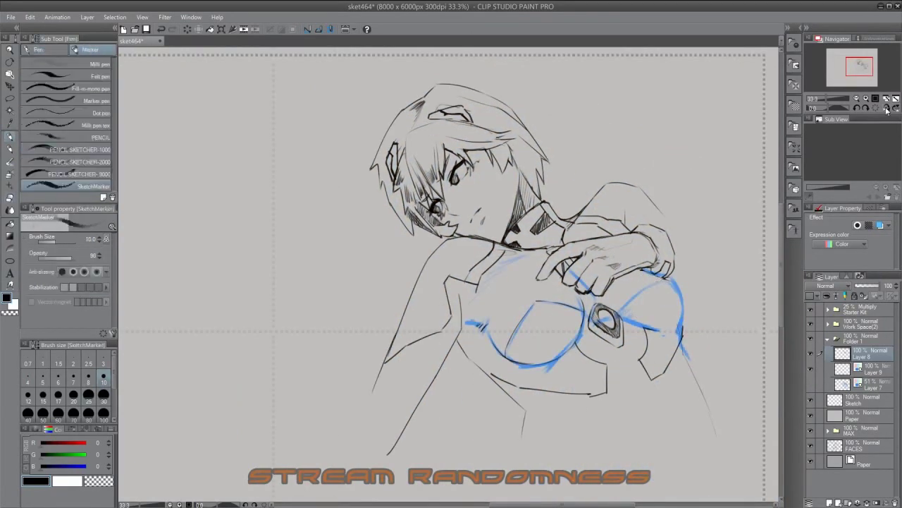
click(887, 109)
key(h)
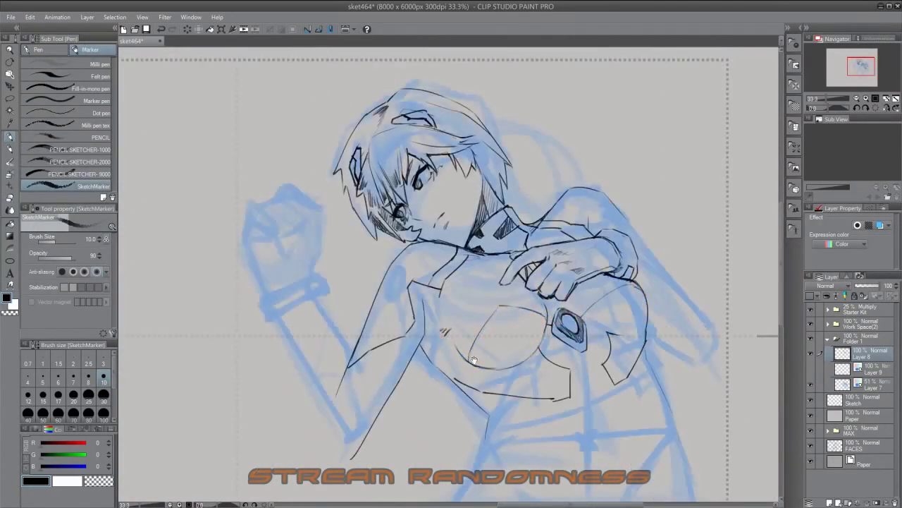
Step: Draw the central strip running down from the gem, the waist and hip outline and the curved leg seams
mouse_move(474, 360)
mouse_down()
mouse_move(478, 237)
mouse_move(425, 226)
mouse_move(490, 221)
mouse_up()
drag(598, 408, 603, 233)
drag(607, 212, 596, 407)
drag(493, 282, 513, 284)
drag(526, 288, 544, 304)
mouse_move(493, 282)
mouse_down()
mouse_move(405, 329)
mouse_move(433, 351)
mouse_up()
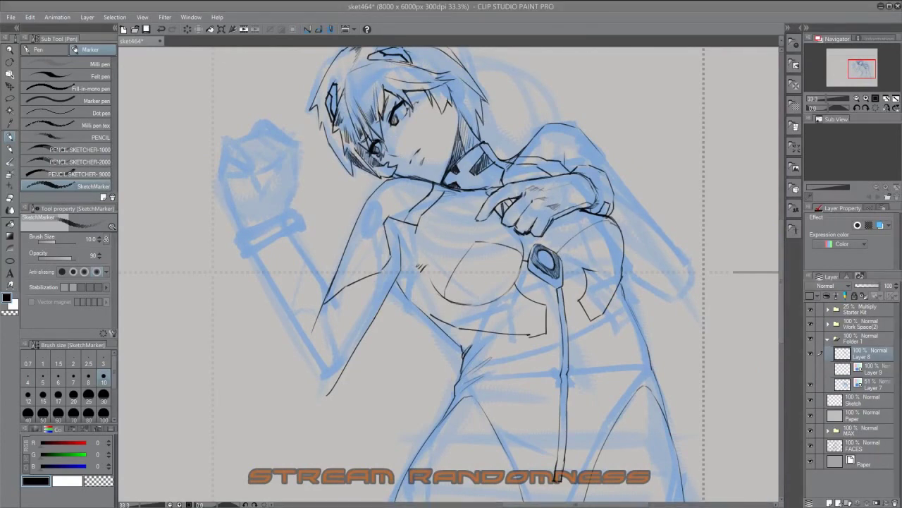
Step: Complete the suit's rib panels beneath the chest with inner shapes and pointed edges
drag(433, 351, 456, 358)
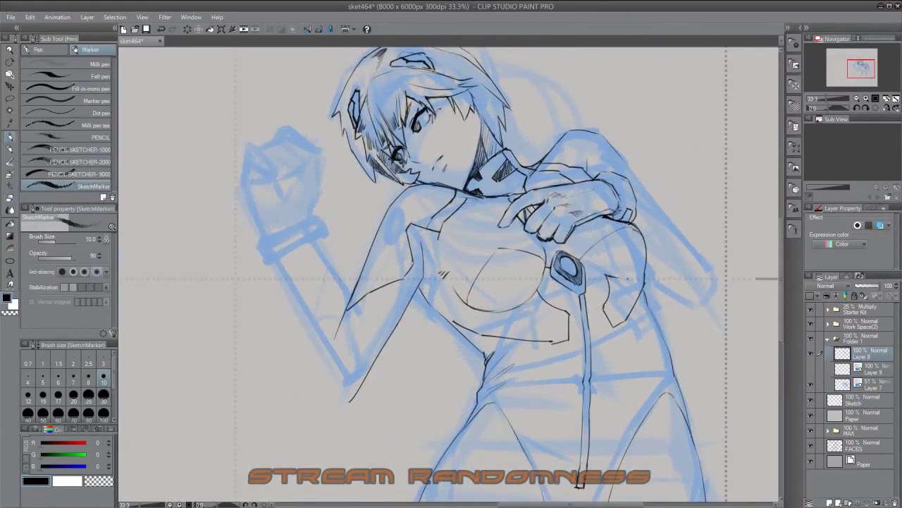
drag(619, 287, 637, 294)
mouse_move(456, 357)
mouse_down()
mouse_move(385, 363)
mouse_move(370, 385)
mouse_up()
click(895, 109)
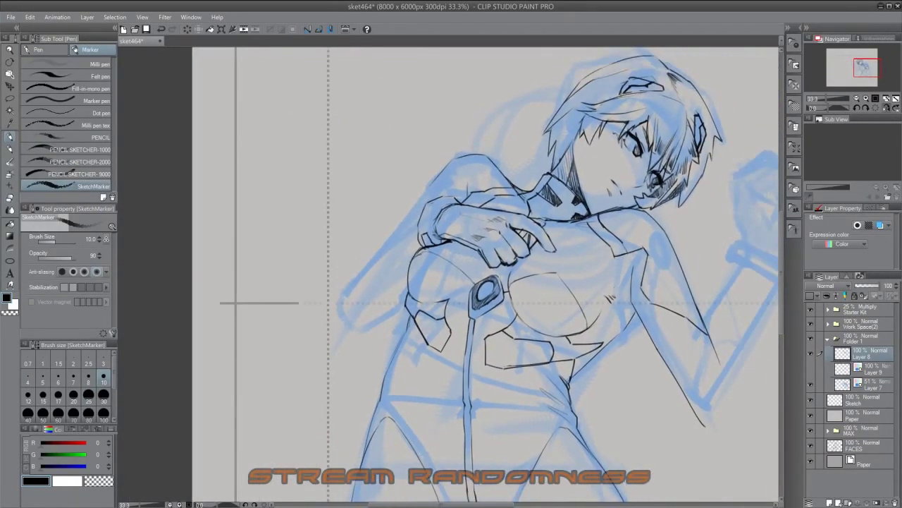
drag(606, 280, 586, 262)
key(ctrl+shift+n)
mouse_move(557, 356)
mouse_down()
mouse_move(592, 317)
mouse_move(620, 240)
mouse_up()
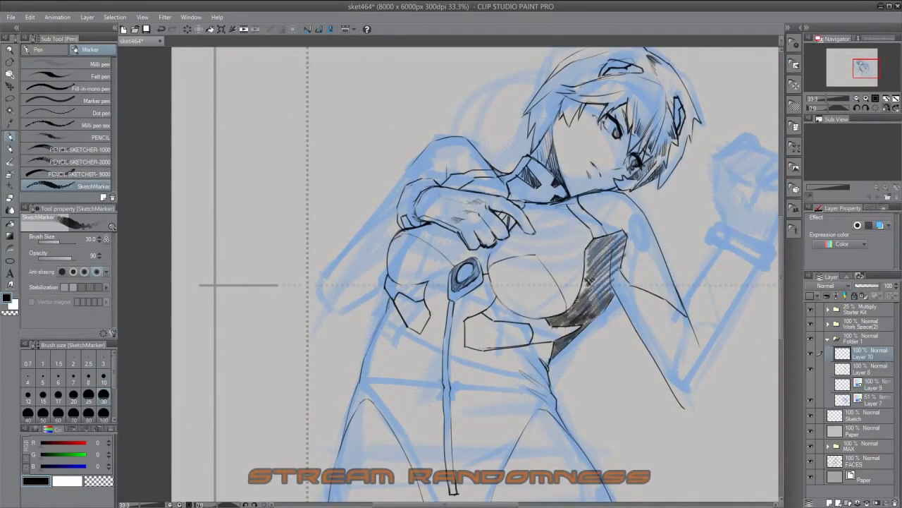
key(ctrl+z)
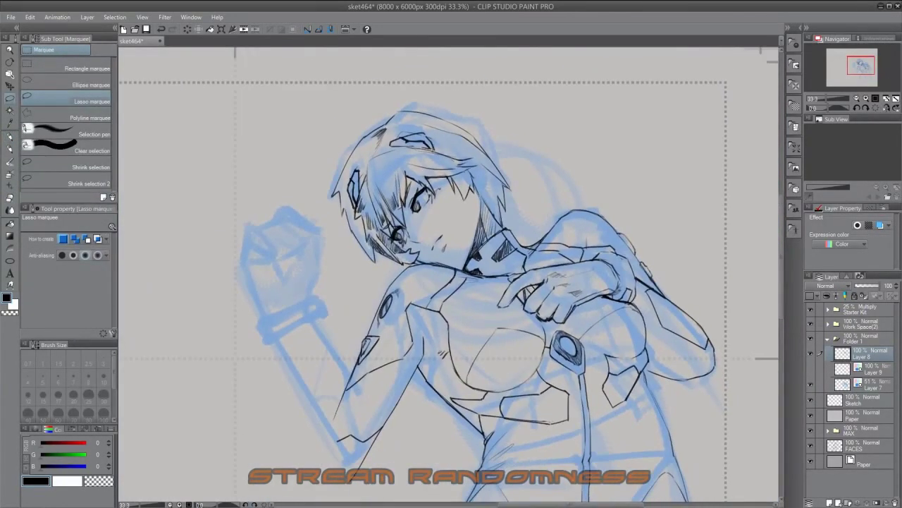
Step: Darken the outer waist and hip contour and add short crease lines across the waist
scroll(449, 275, down, 5)
key(p)
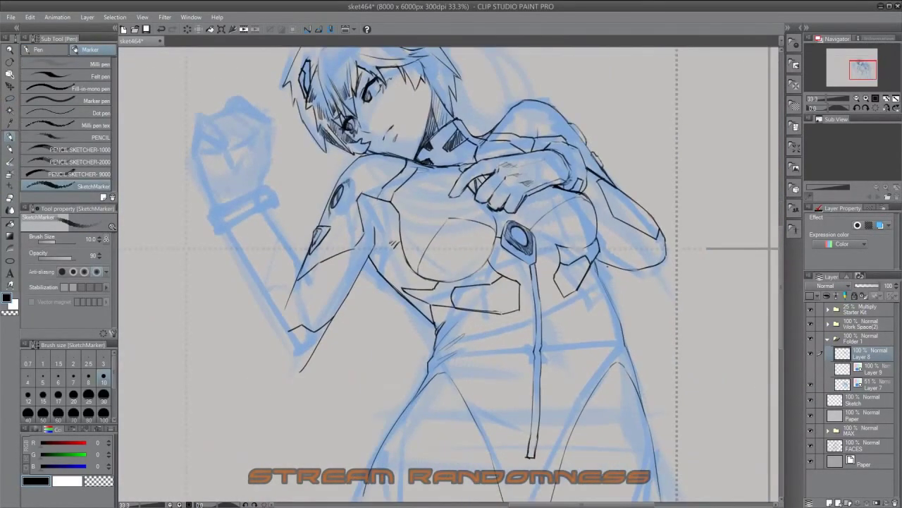
scroll(448, 275, down, 3)
scroll(449, 275, up, 3)
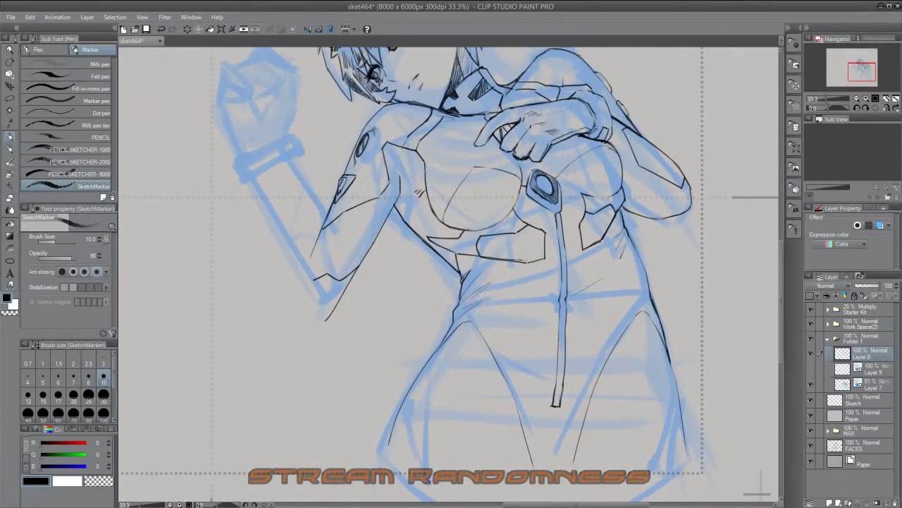
scroll(449, 275, up, 3)
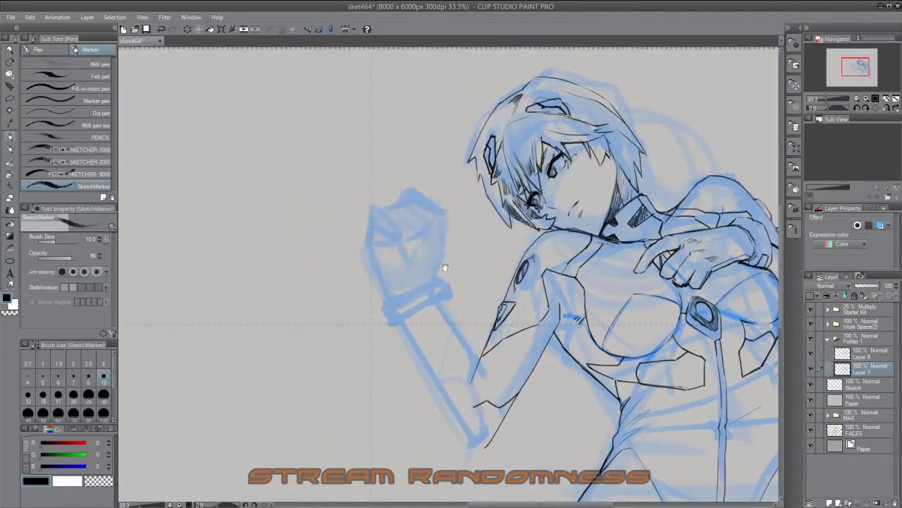
Step: Ink the raised arm's forearm outline, pointed elbow and angular elbow seam
key(h)
key(minus)
key(minus)
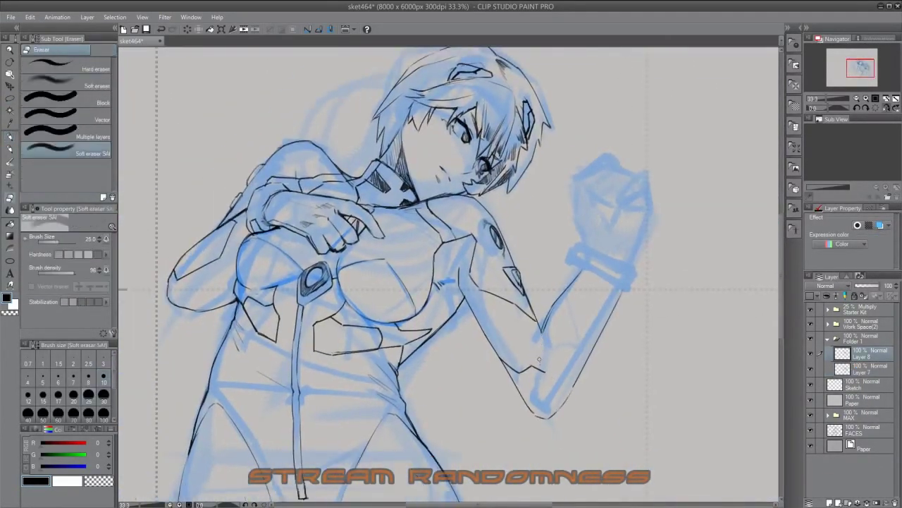
key(minus)
key(h)
key(minus)
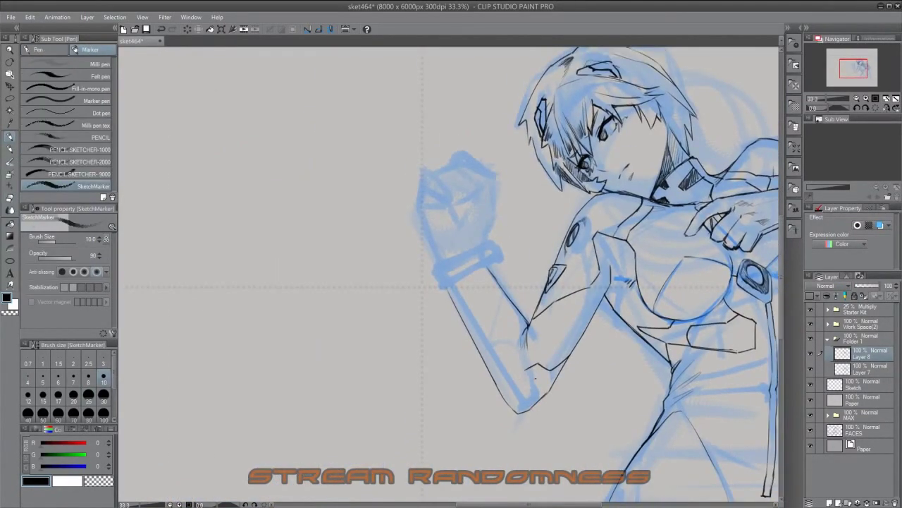
Step: Draw the thick wrist cuff with its narrow slot and the seam along the raised forearm
key(minus)
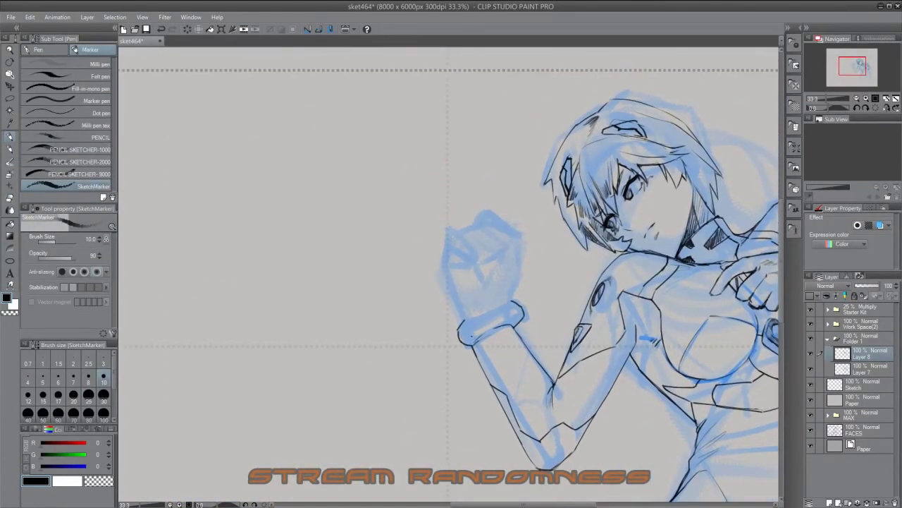
key(minus)
key(minus)
key(h)
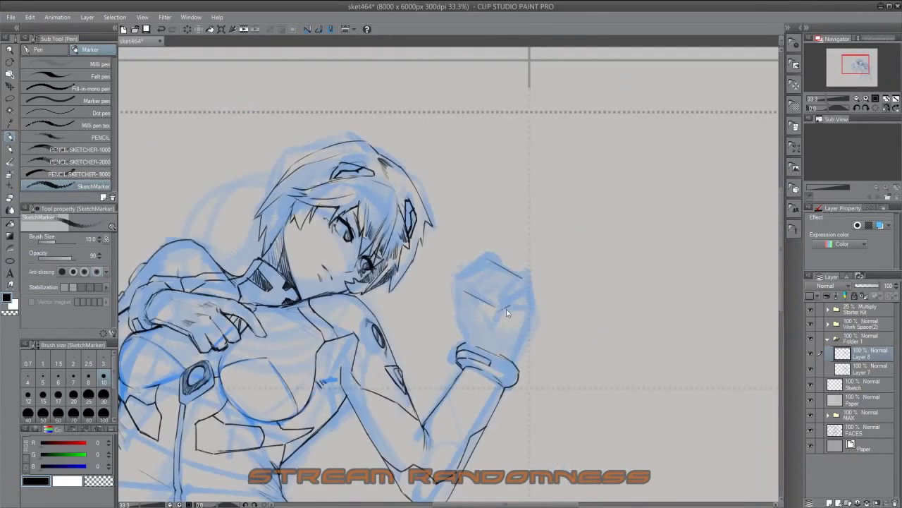
Step: Sketch the raised fist's outline with its curled fingers and thumb over the blue rough
drag(460, 311, 506, 304)
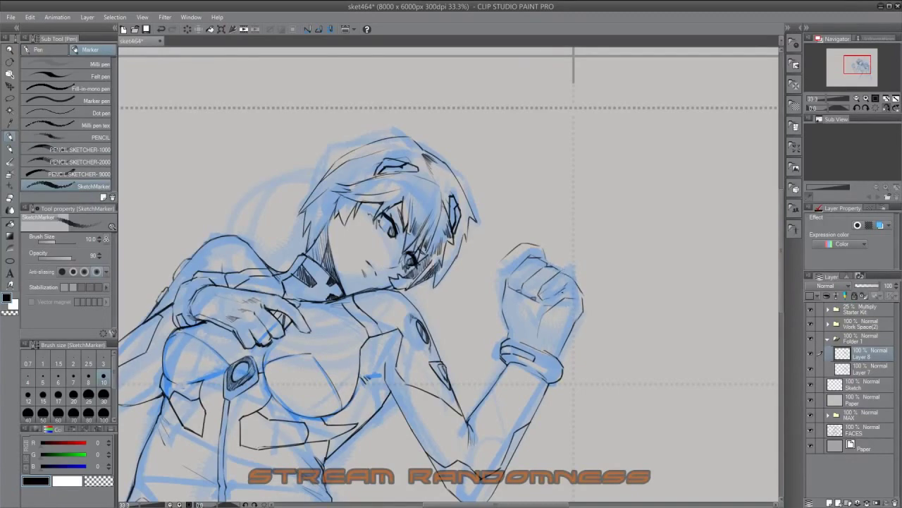
key(e)
key(h)
key(h)
key(p)
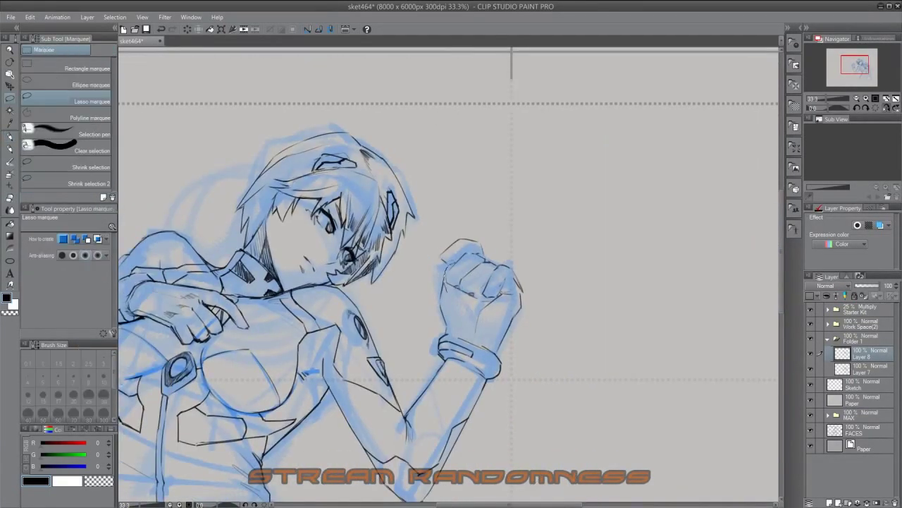
Step: Lasso the raised fist above the cuff and separate it onto its own layer
key(m)
drag(494, 194, 486, 197)
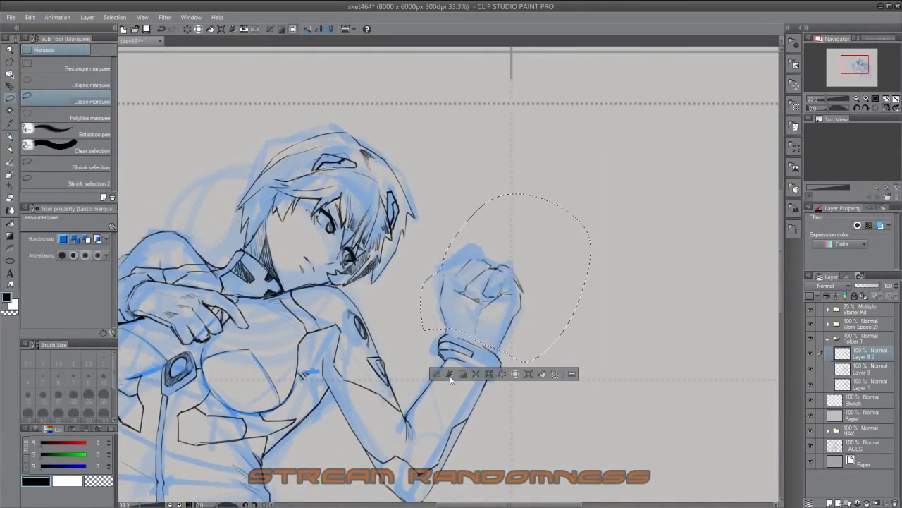
key(ctrl+d)
Step: Rework the fist's thumb and palm lines and hatch the shadow inside the palm
key(h)
key(p)
key(h)
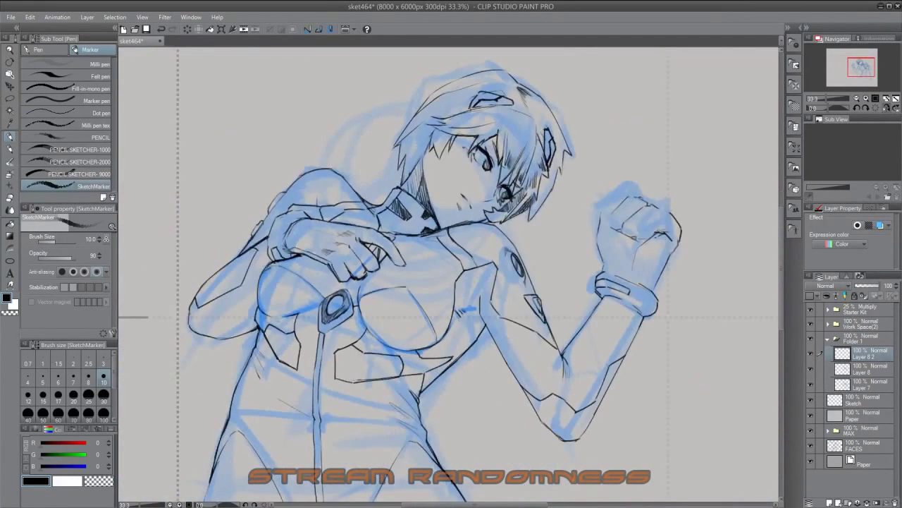
drag(592, 236, 616, 263)
drag(581, 222, 613, 245)
key(h)
drag(542, 289, 704, 300)
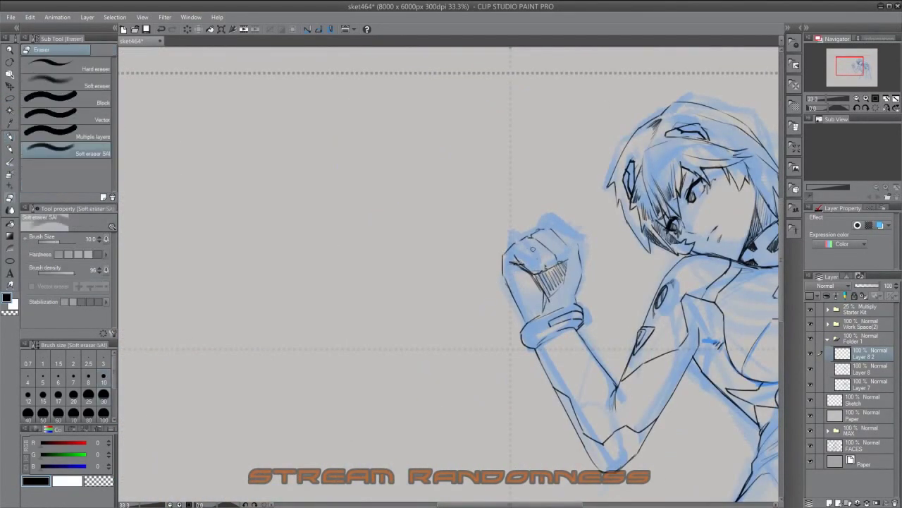
Step: Clean up and redraw the curled fingers, add the raised fingertip and deepen the palm shadow
drag(539, 260, 563, 283)
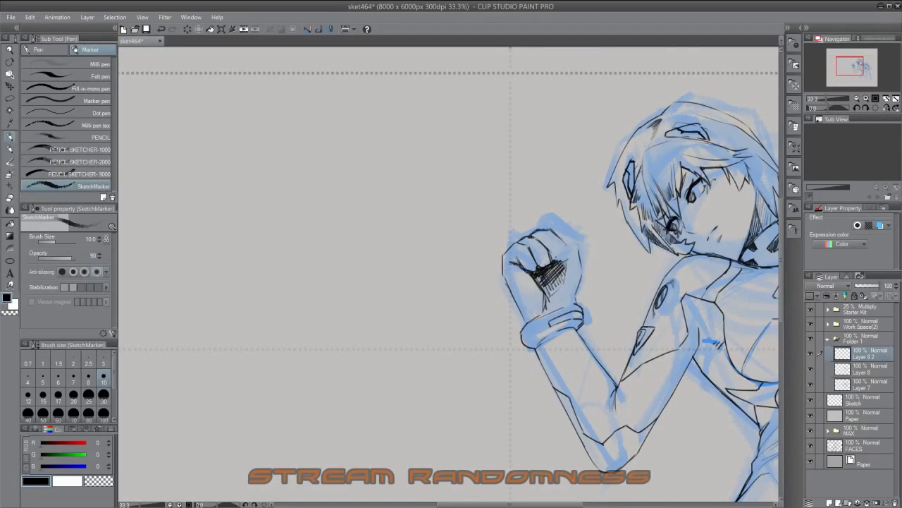
drag(549, 245, 565, 262)
drag(567, 230, 585, 296)
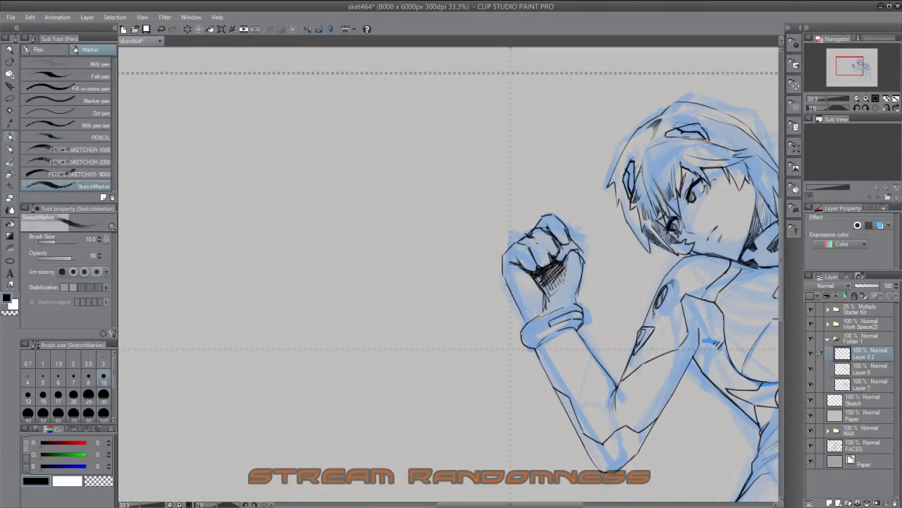
Step: Reshape the fist with a mesh transformation, then adjust its size and position with a free transform
key(h)
click(217, 32)
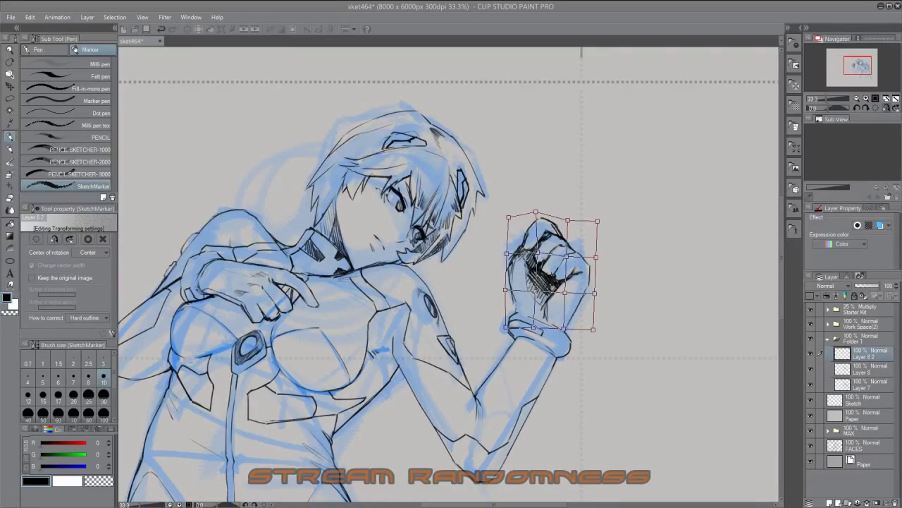
scroll(630, 231, down, 1)
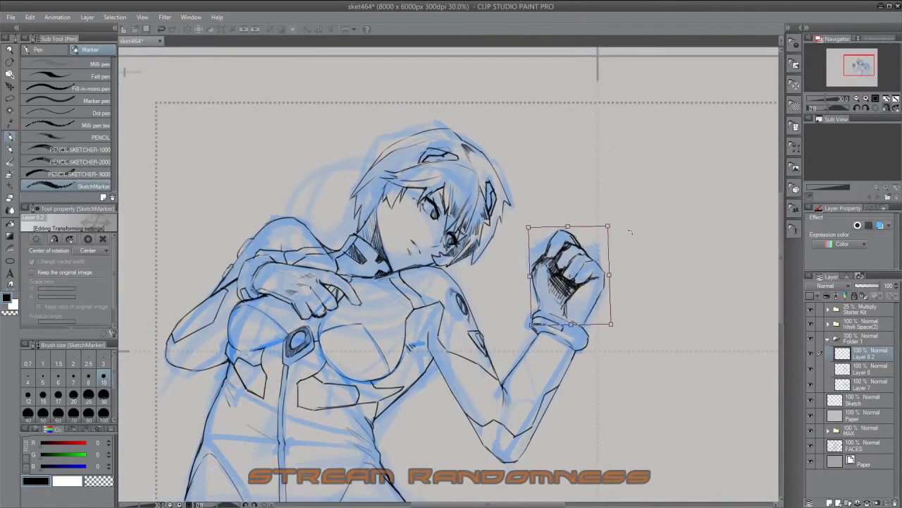
key(h)
drag(310, 324, 306, 319)
key(Return)
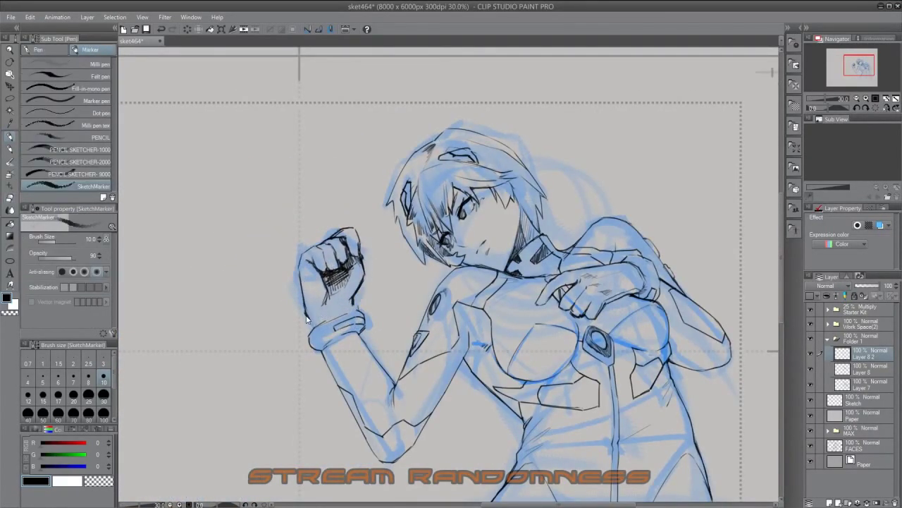
Step: Strengthen the fist's wrist edges and palm shading, and tint its layer blue as an underlay
key(h)
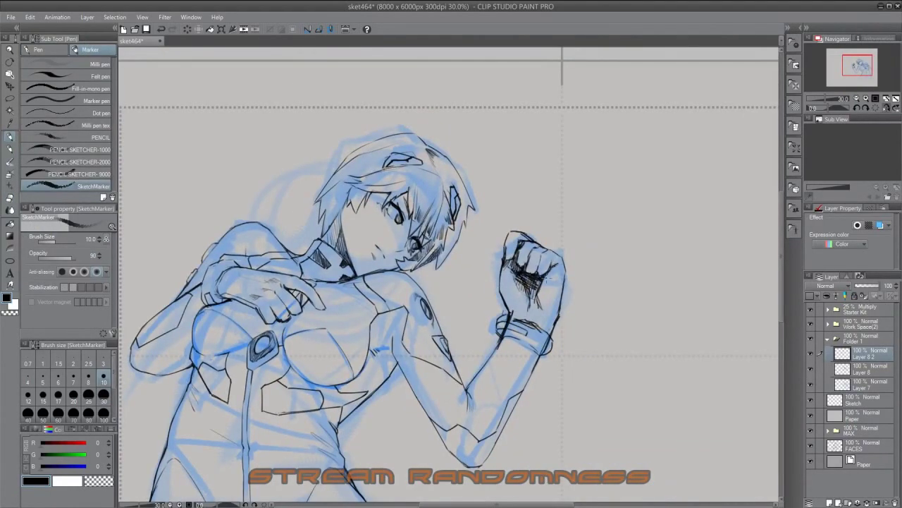
key(h)
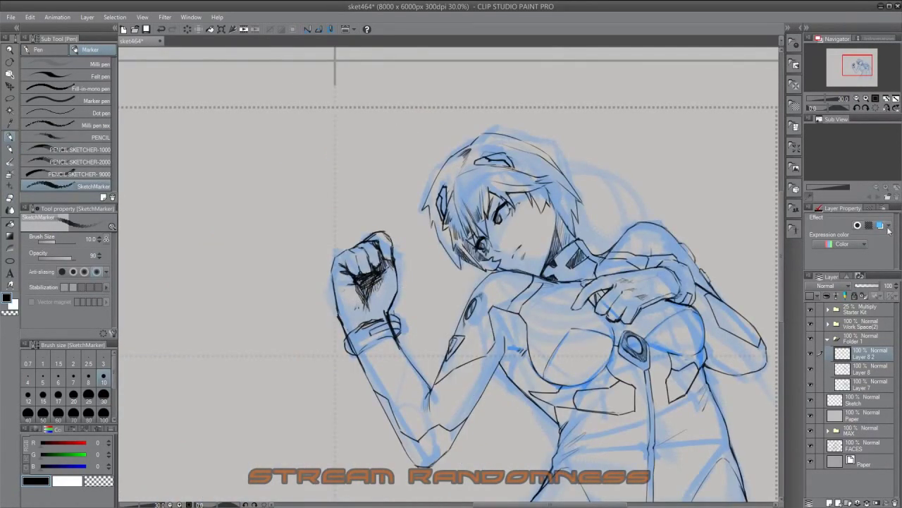
key(ctrl+plus)
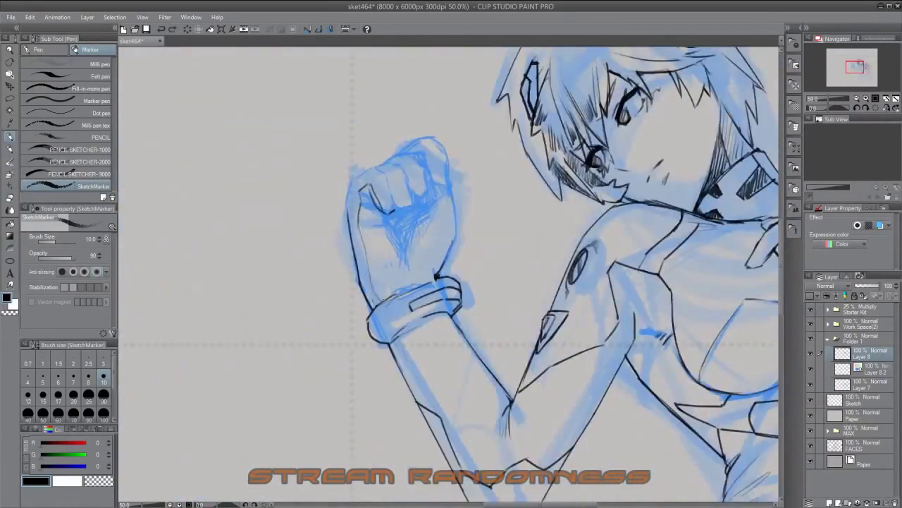
Step: Ink the final fist contours, fingers and palm creases, and turn the facial features into a blue underlay
drag(451, 282, 497, 360)
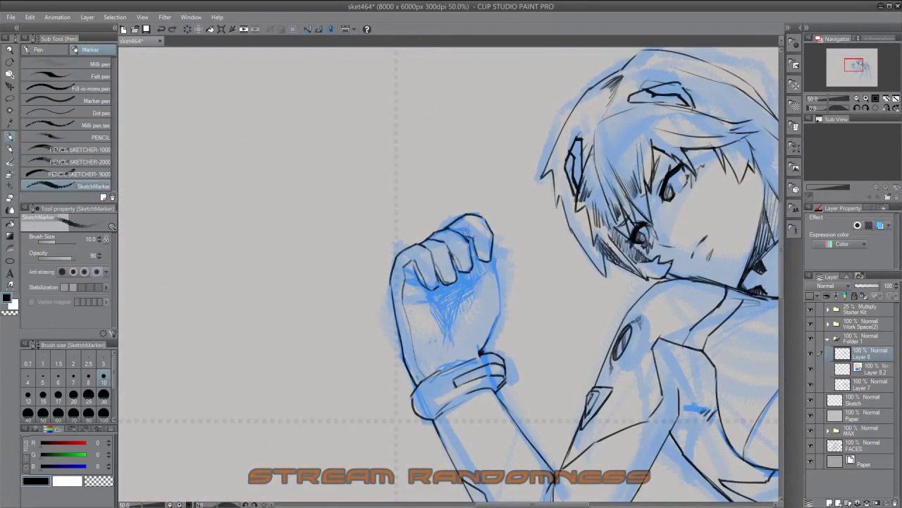
key(ctrl+minus)
key(ctrl+minus)
key(ctrl+minus)
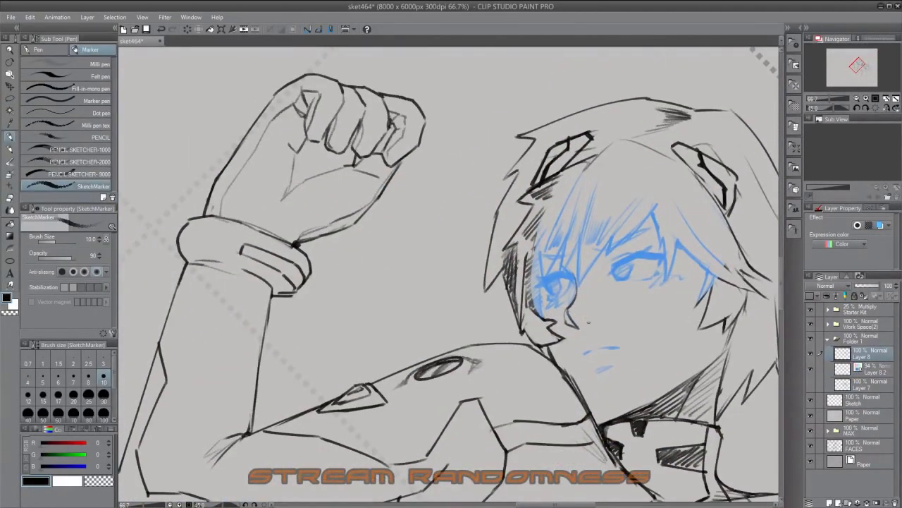
Step: Ink the jagged bangs, brow line and mouth over the blue face and lower the underlay's opacity to 55%
drag(565, 358, 602, 354)
drag(452, 275, 458, 333)
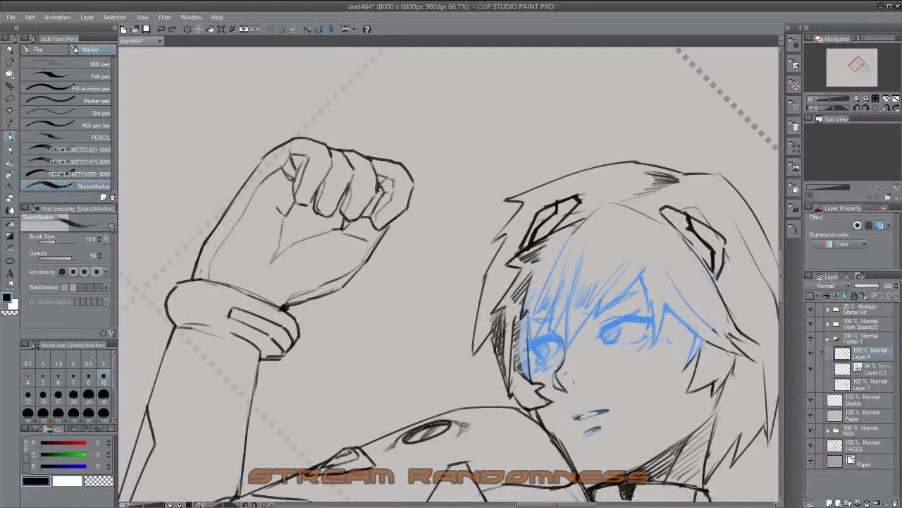
mouse_move(451, 282)
mouse_down()
mouse_move(367, 282)
mouse_move(437, 261)
mouse_move(394, 297)
mouse_move(377, 296)
mouse_up()
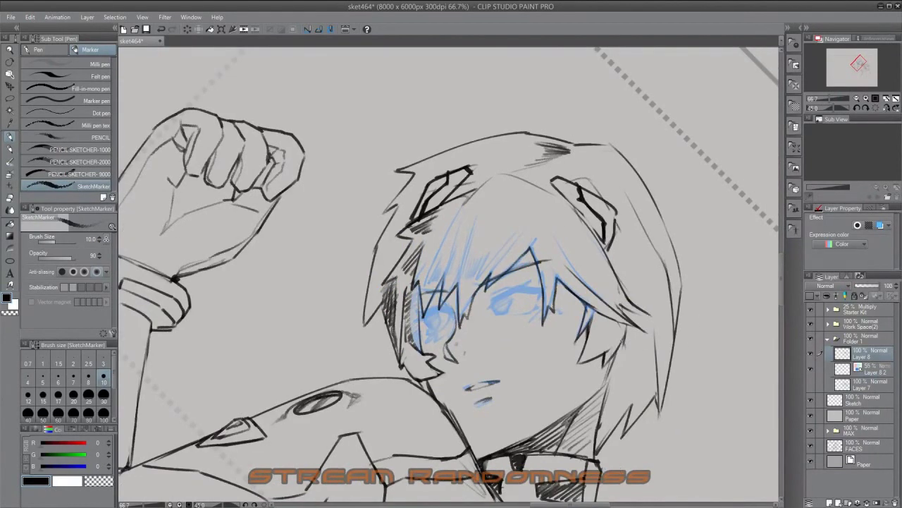
Step: Ink both eyes with dark upper lashes and shaded irises, and hide the blue face underlay
drag(463, 347, 539, 337)
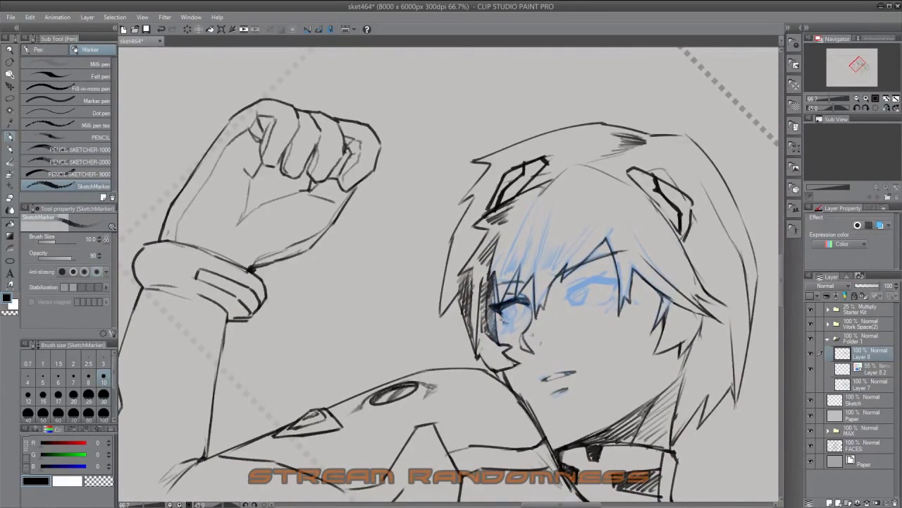
drag(565, 298, 530, 301)
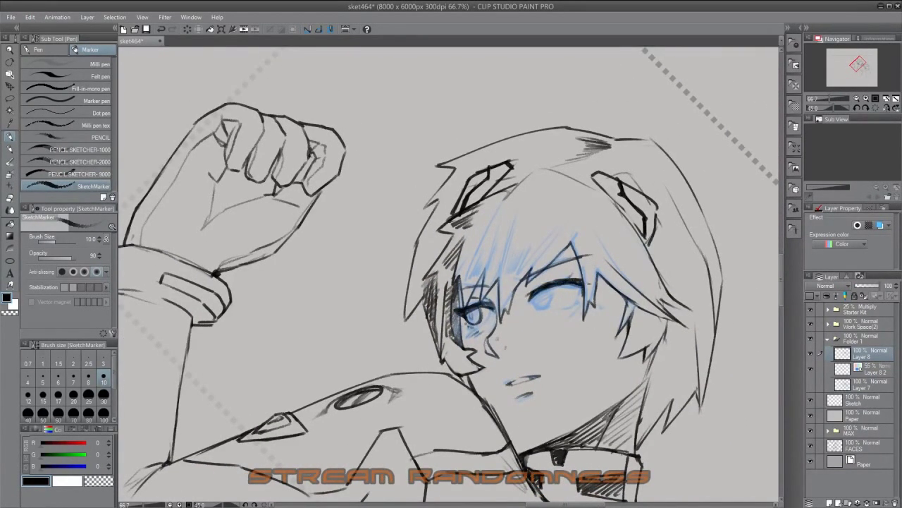
key(h)
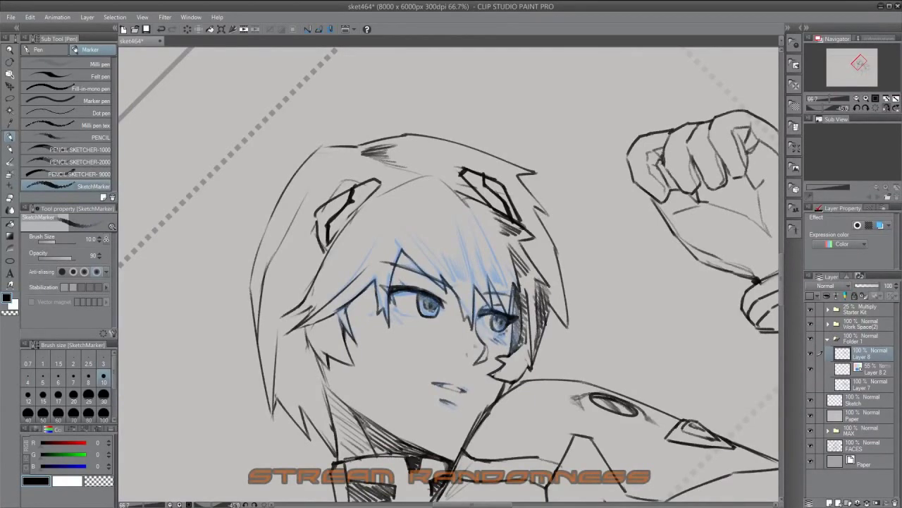
drag(451, 282, 472, 253)
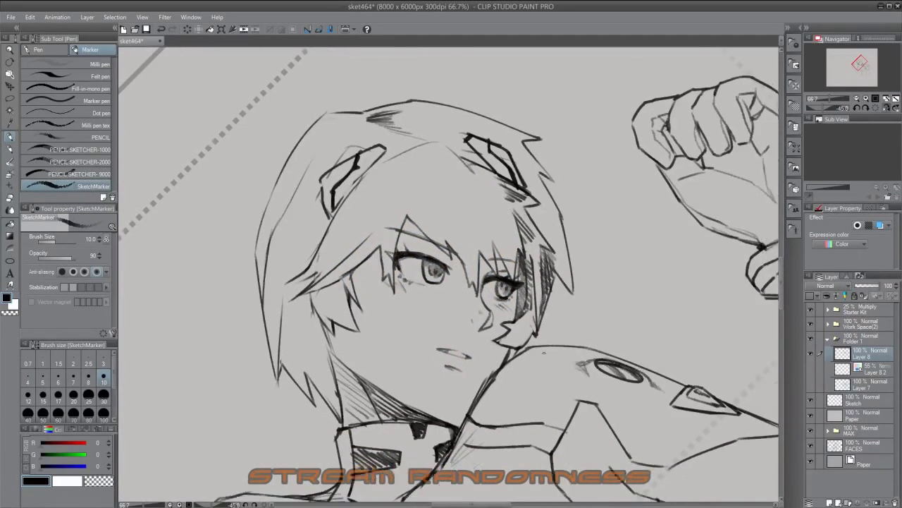
Step: Erase the hatching from the side hair near the fist and redraw its jagged outer locks
key(h)
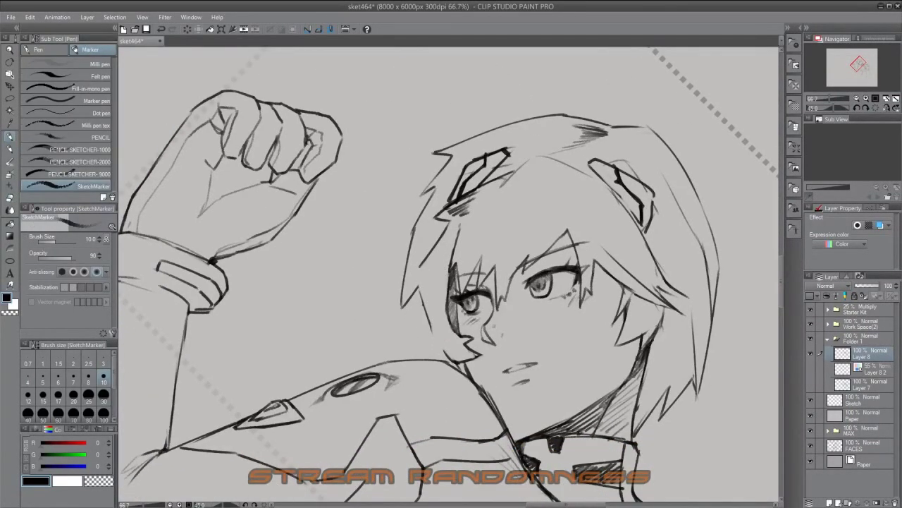
key(e)
drag(423, 314, 459, 350)
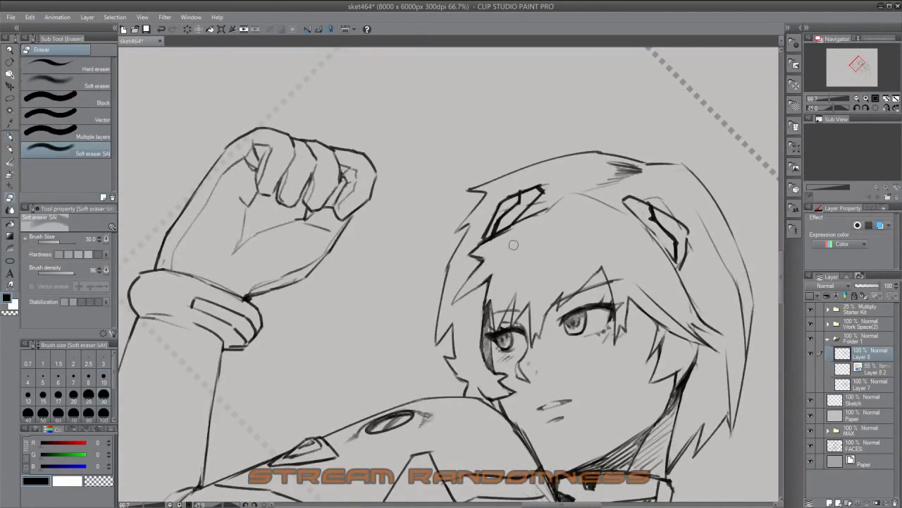
Step: Refine the two angular hair clips, darken the rear lock tips and add the hair parting
key(p)
mouse_move(513, 245)
mouse_down()
mouse_move(451, 230)
mouse_move(521, 225)
mouse_move(487, 191)
mouse_up()
key(h)
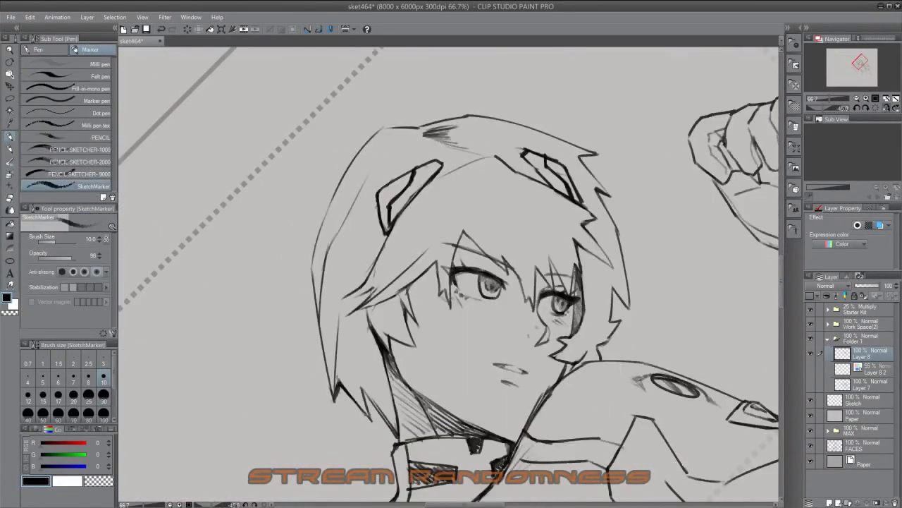
key(h)
drag(429, 215, 499, 202)
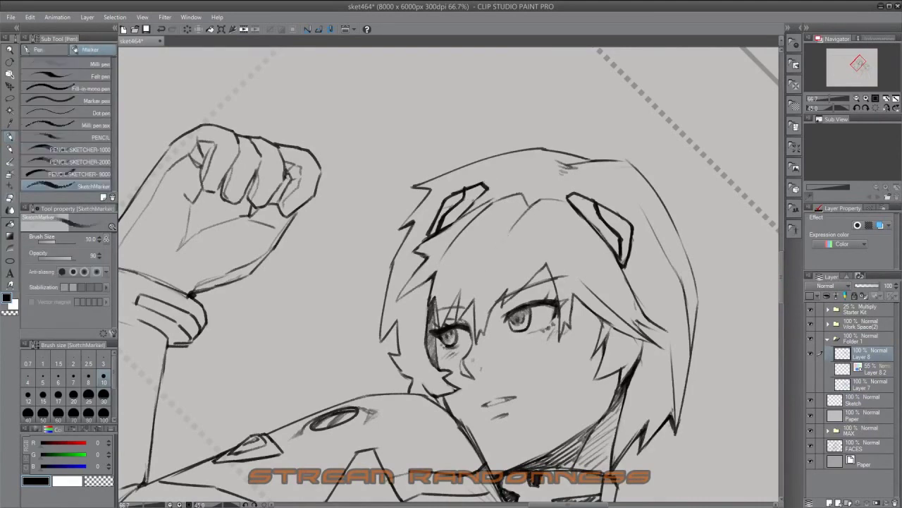
Step: Soften the hair parting and rework the contour at the crown of the head
drag(518, 356, 529, 279)
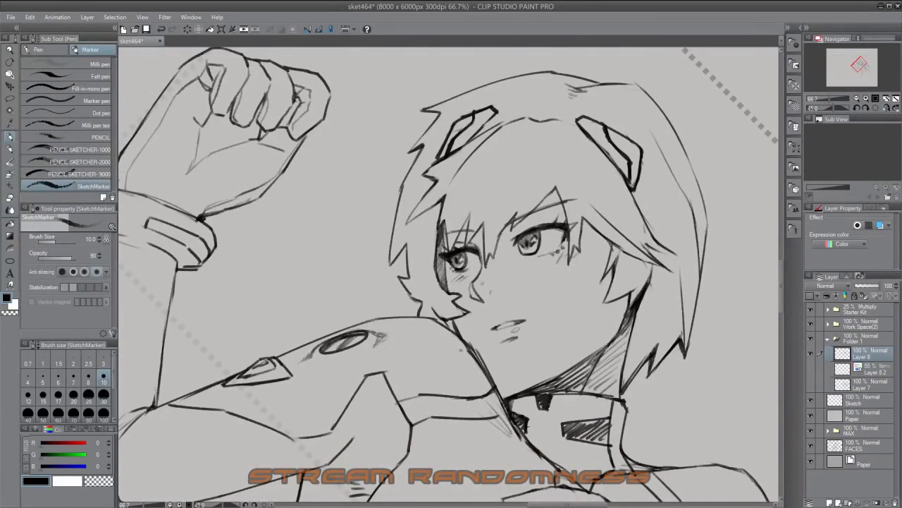
key(ctrl+0)
key(ctrl+plus)
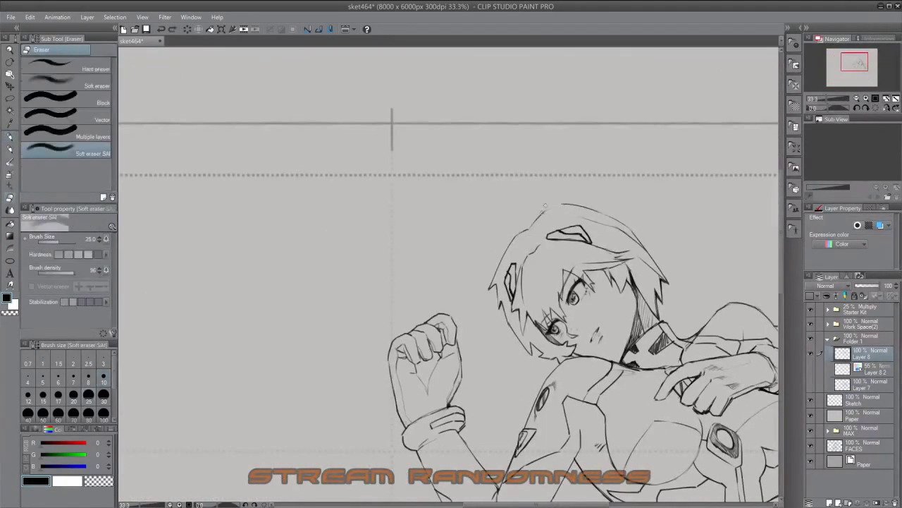
scroll(526, 304, up, 1)
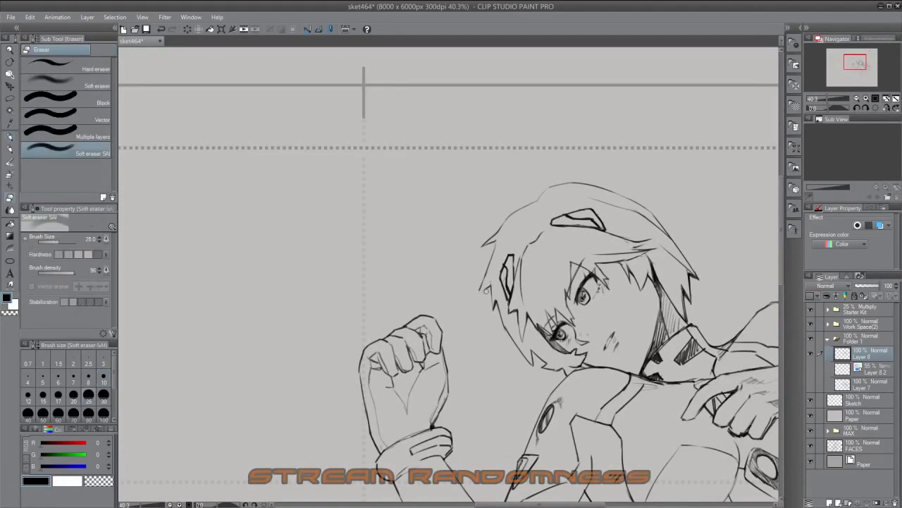
Step: Merge the spare rough sketch layer into the line art and rename its folder REI
drag(449, 275, 438, 156)
scroll(556, 225, up, 2)
scroll(450, 274, down, 1)
scroll(449, 274, down, 3)
key(ctrl+@)
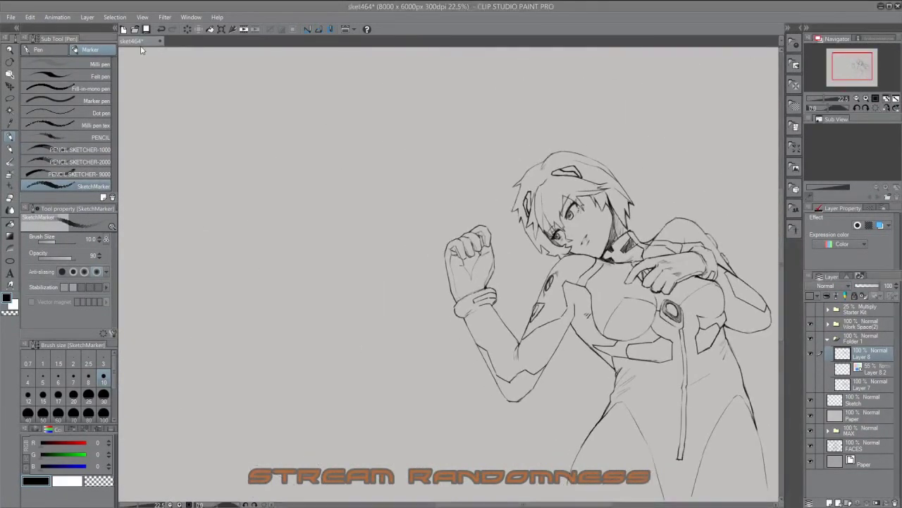
drag(547, 310, 637, 454)
key(ctrl+e)
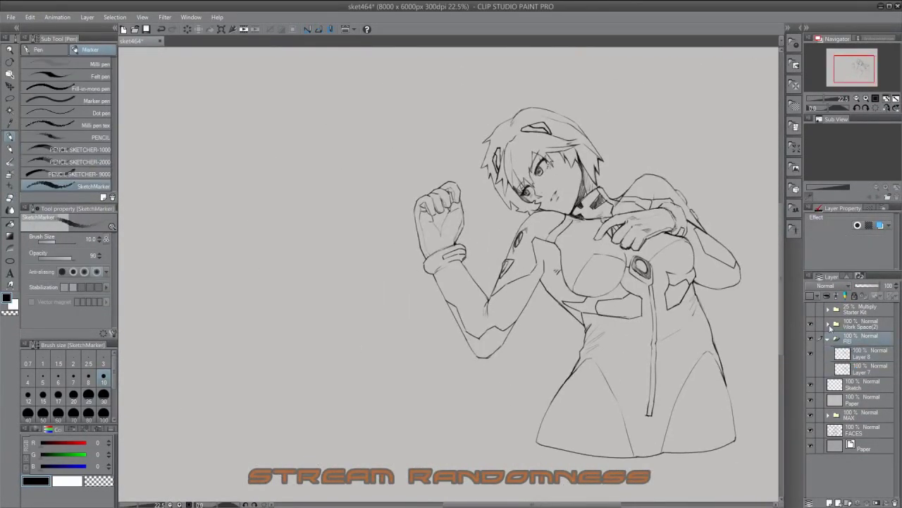
Step: Close the gaps in the forearm outline and auto-select the figure's silhouette with a color margin of 18.8
click(10, 109)
scroll(649, 393, up, 3)
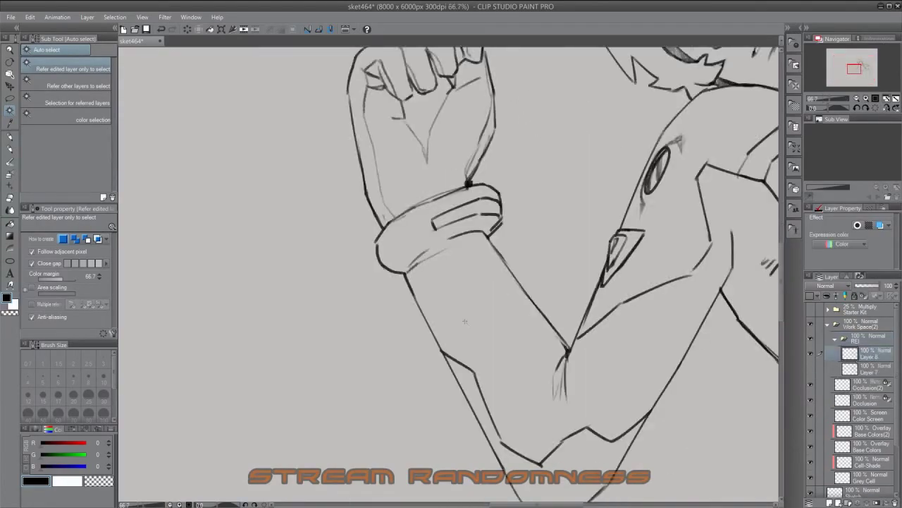
key(p)
mouse_move(493, 423)
mouse_down()
mouse_move(665, 296)
mouse_move(354, 315)
mouse_move(420, 397)
mouse_up()
key(w)
scroll(451, 275, down, 2)
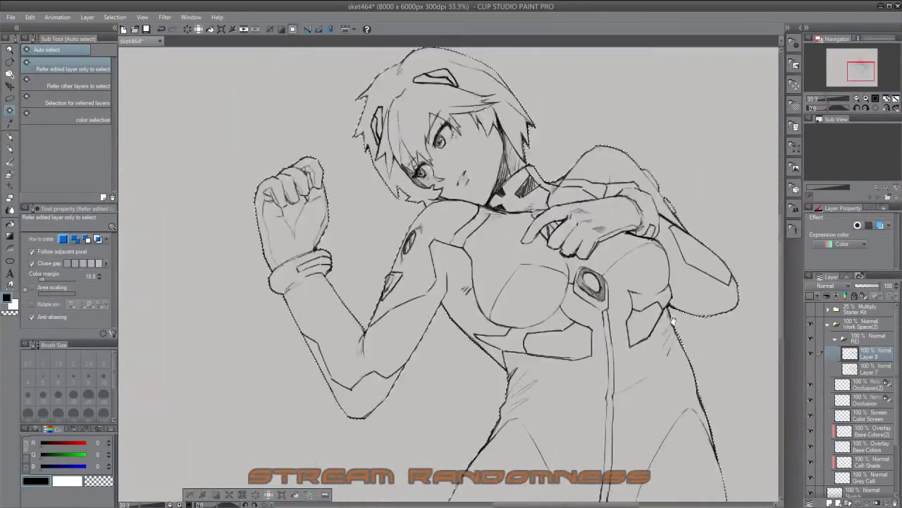
Step: Fill the selected silhouette with grey on the Grey Cell layer and with white on the Occlusion layer
click(872, 468)
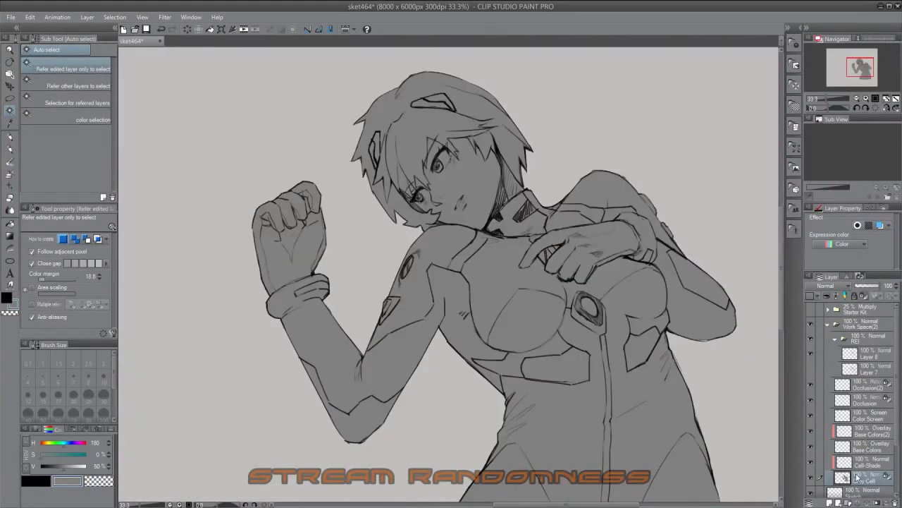
click(210, 31)
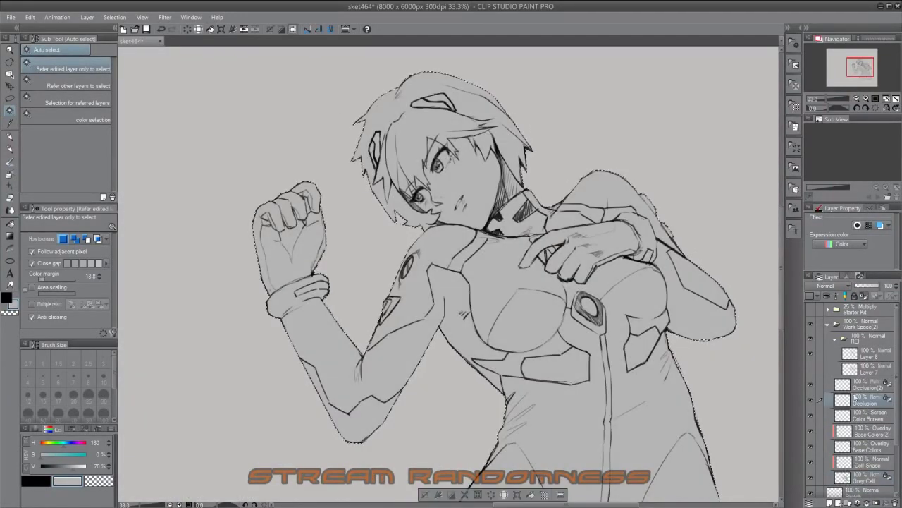
drag(71, 466, 148, 454)
key(p)
scroll(845, 292, down, 2)
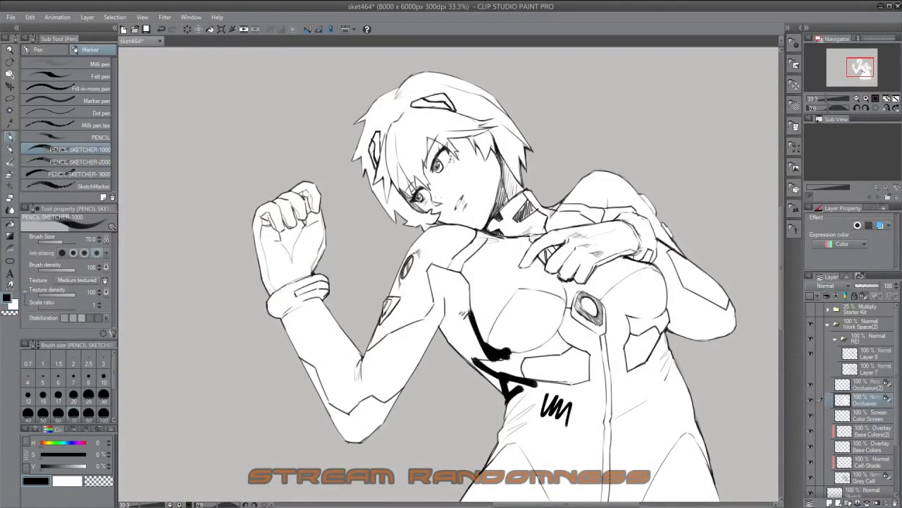
Step: Undo the black test strokes, set the Occlusion layer to Multiply at 50%, and shade the torso and raised palm with a size 50 pencil
key(ctrl+z)
key(ctrl+z)
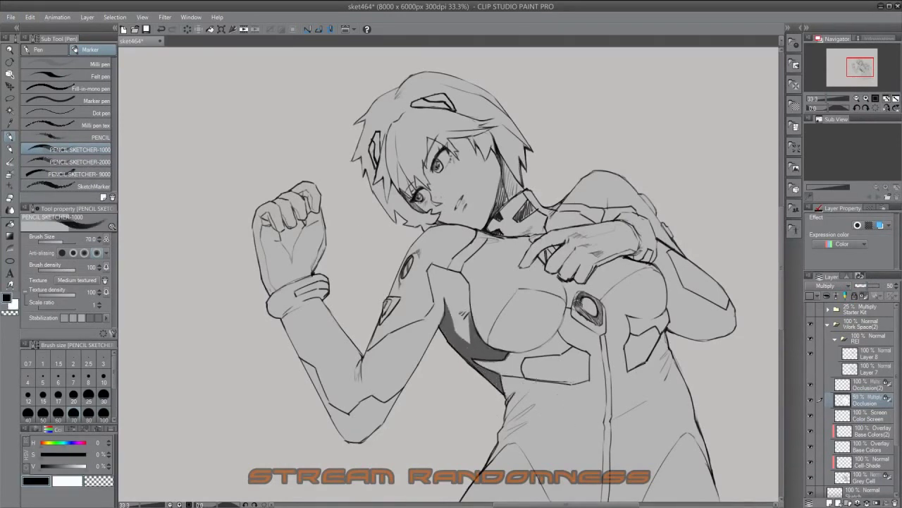
key(x)
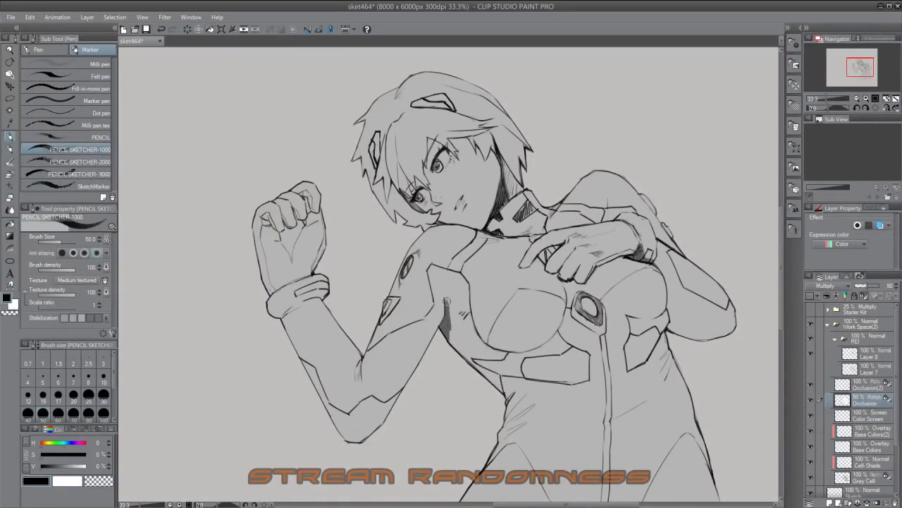
mouse_move(446, 301)
mouse_down()
mouse_move(420, 341)
mouse_move(490, 370)
mouse_up()
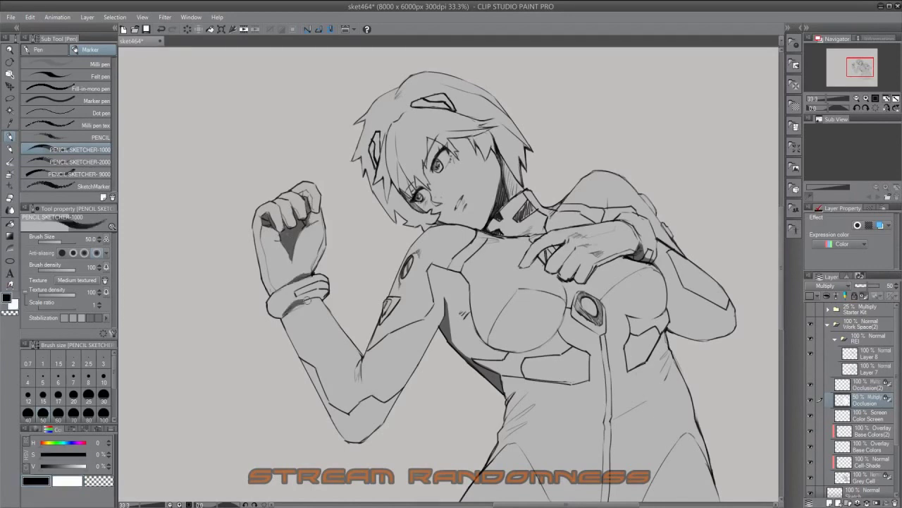
Step: Shade the forehead beneath the fringe, the side hair next to the face and the underside of the rear locks
drag(422, 164, 412, 206)
drag(438, 138, 427, 161)
drag(521, 141, 486, 182)
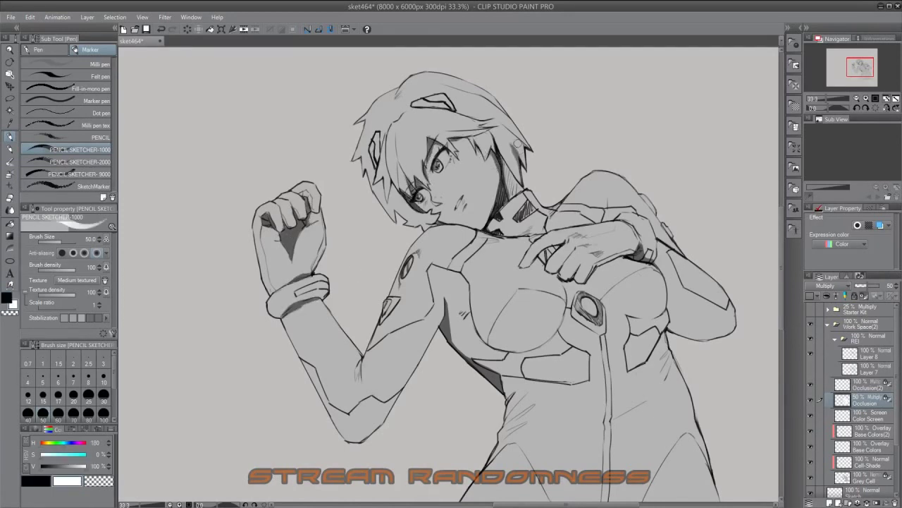
drag(409, 200, 397, 222)
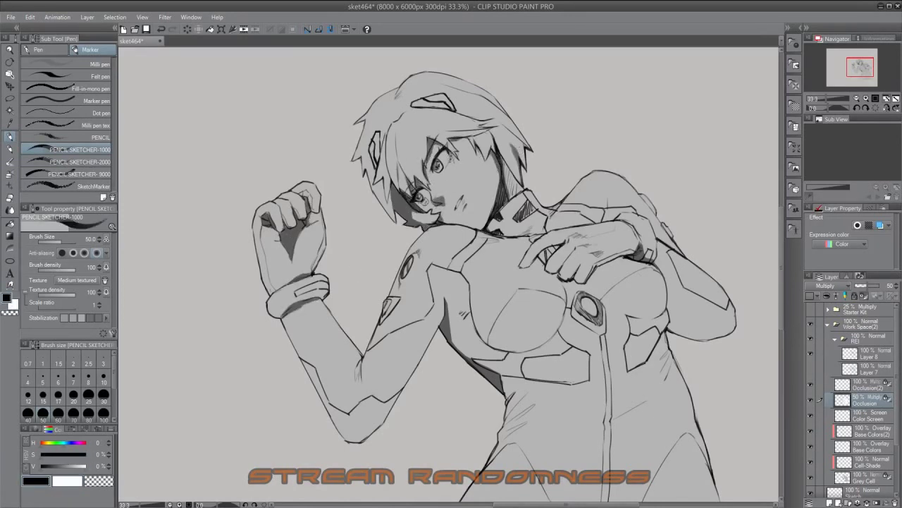
Step: Shade the suit's fabric folds at both sides of the waist and across the central zip strip
key(x)
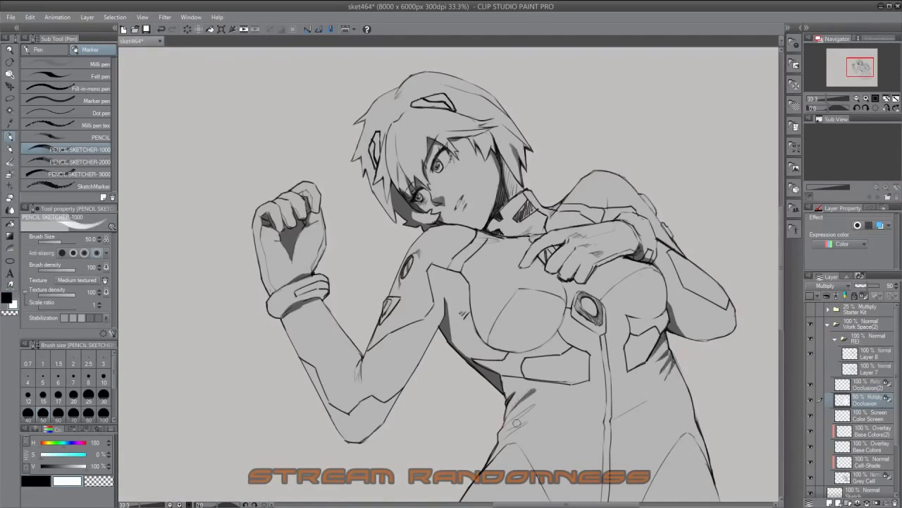
key(x)
drag(528, 419, 498, 447)
drag(610, 406, 601, 413)
key(x)
key(x)
Step: Add shadows beneath the chest contours and around the fingers of the hand resting on the chest
drag(502, 353, 560, 335)
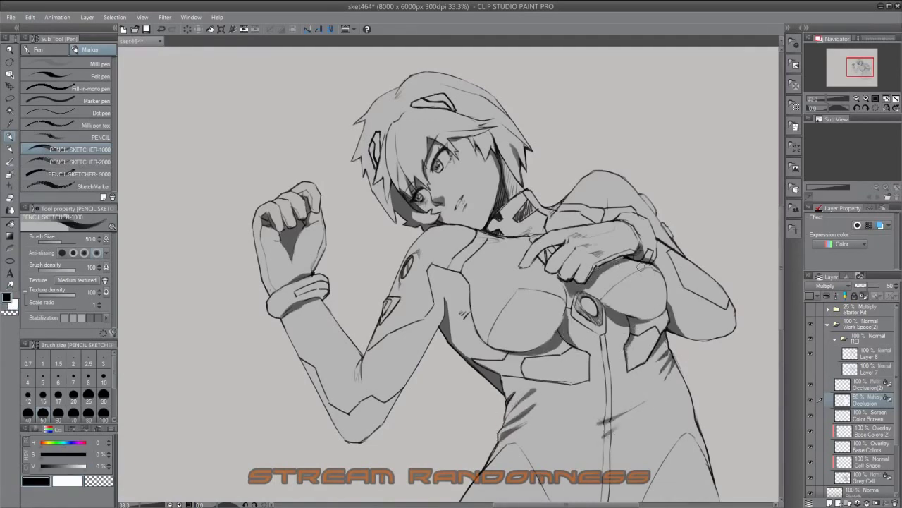
key(x)
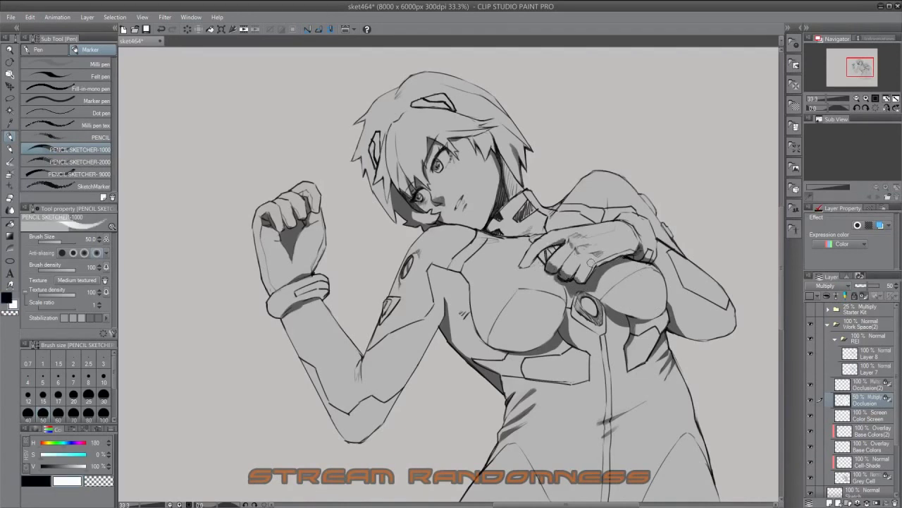
key(x)
key(x)
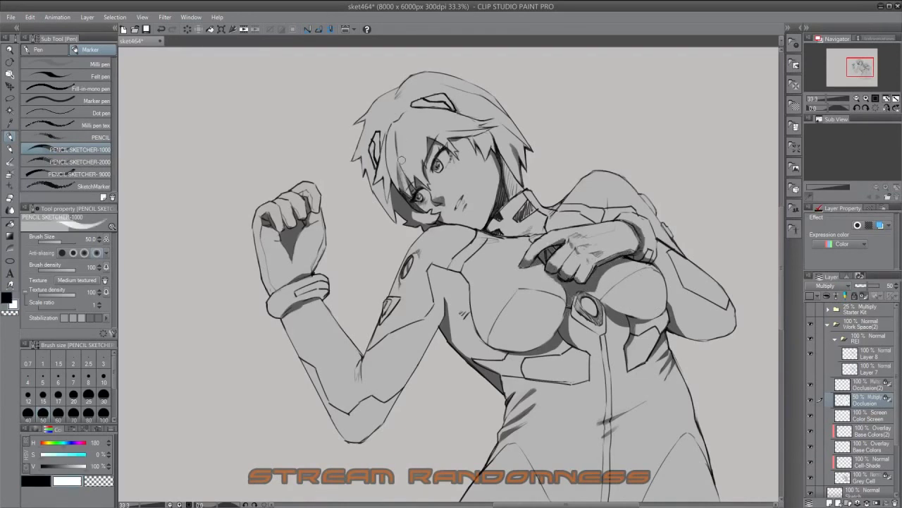
Step: Shade the hair locks around the clips and deepen the shadow on the torso beside the raised arm
key(x)
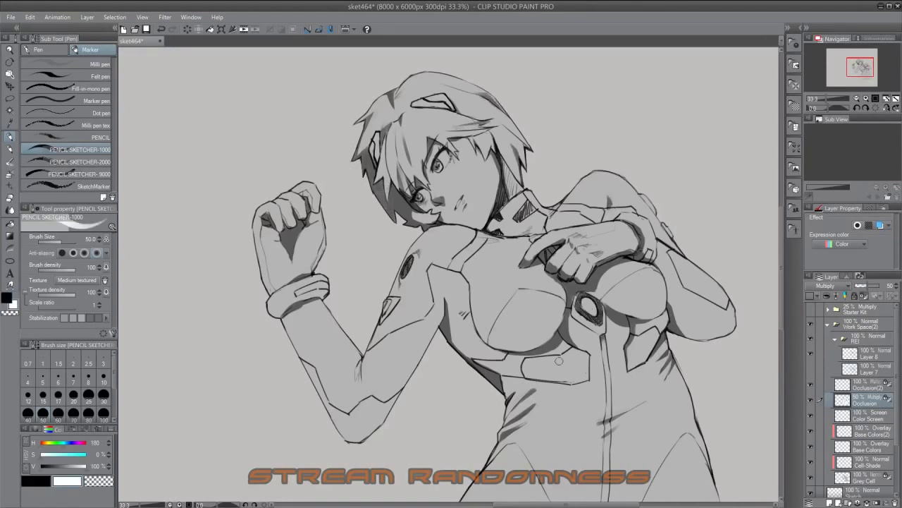
key(x)
key(x)
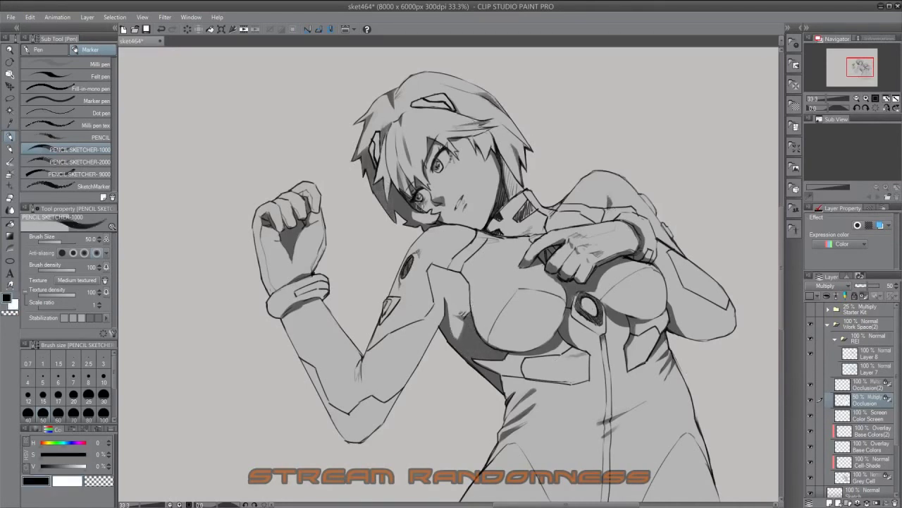
Step: Build up the shadows on the face around the eyes, nose, cheek and jaw, alternating black and white strokes
drag(451, 275, 564, 346)
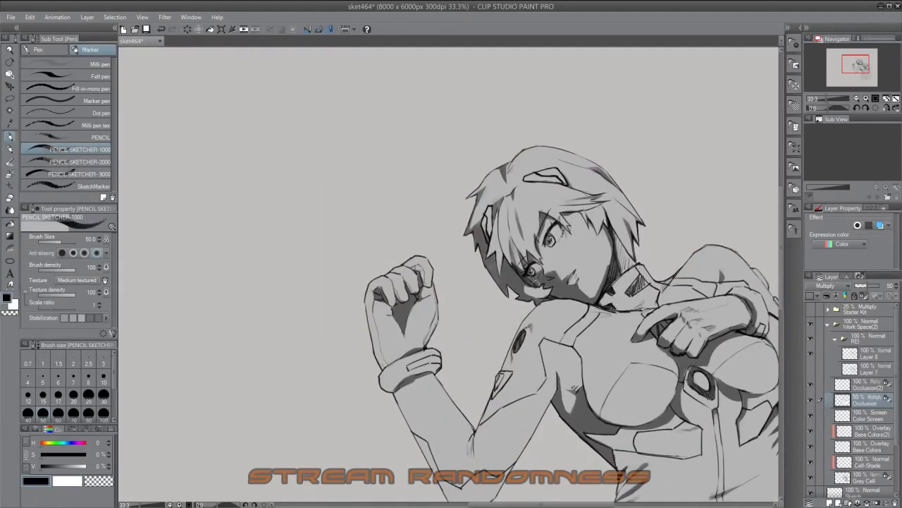
key(x)
key(x)
key(x)
key(x)
key(x)
key(x)
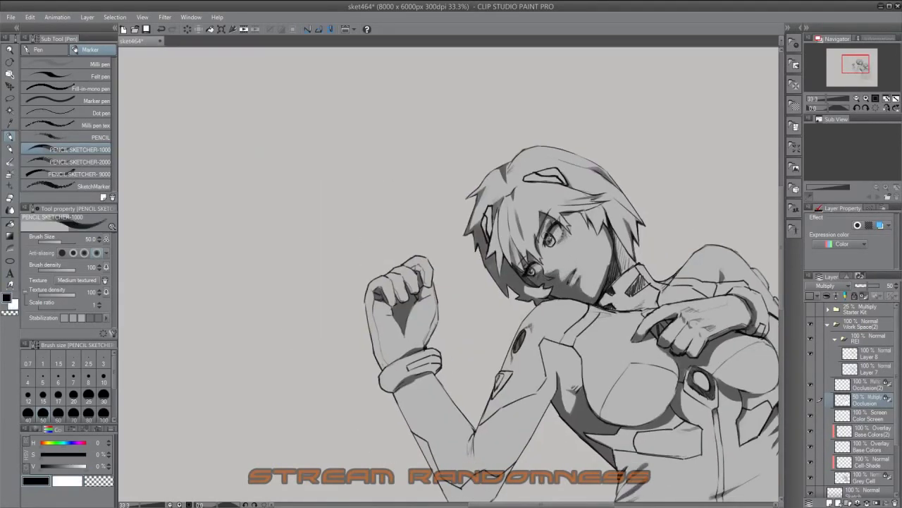
key(x)
key(x)
key(x)
drag(569, 184, 482, 93)
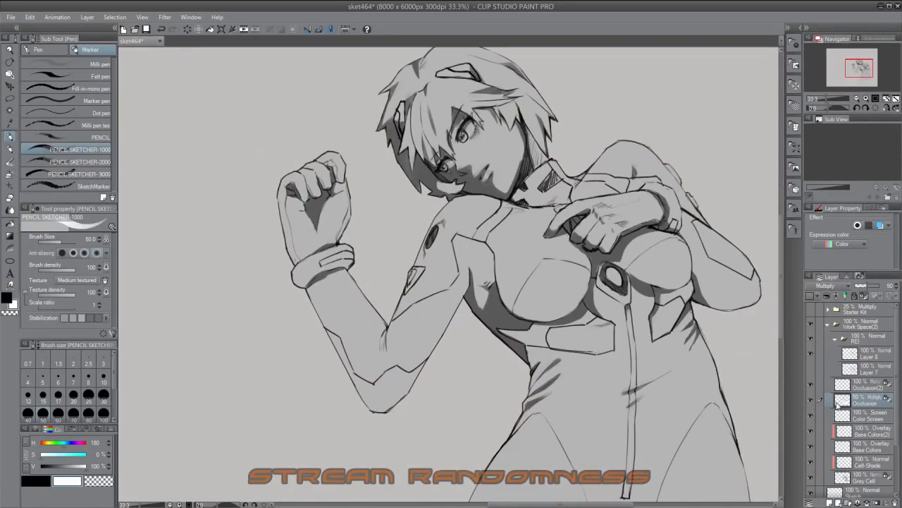
Step: Fill the figure's silhouette with white on the Base Colors overlay layer
click(848, 430)
key(alt+BackSpace)
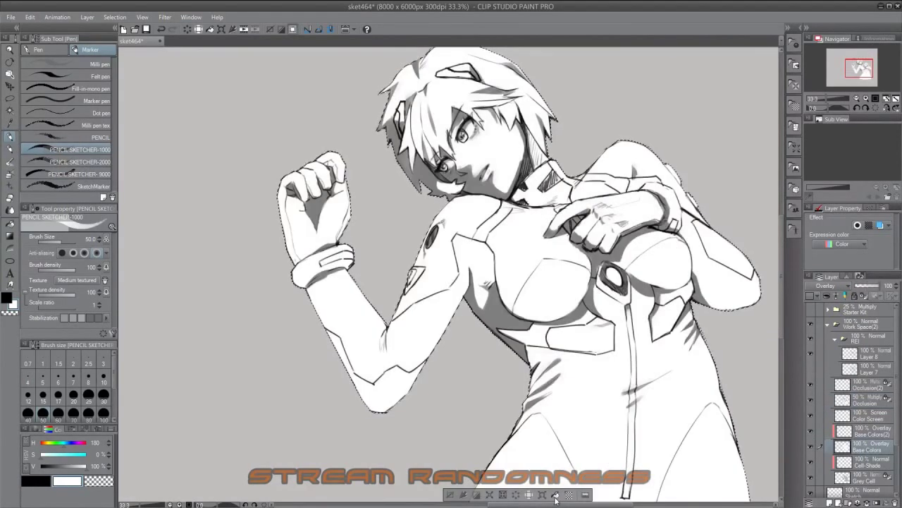
key(p)
Step: Paint the suit's sleeve and side panels dark slate blue (H 217, S 30, V 35) on Base Colors(2) in Normal mode
drag(430, 341, 422, 346)
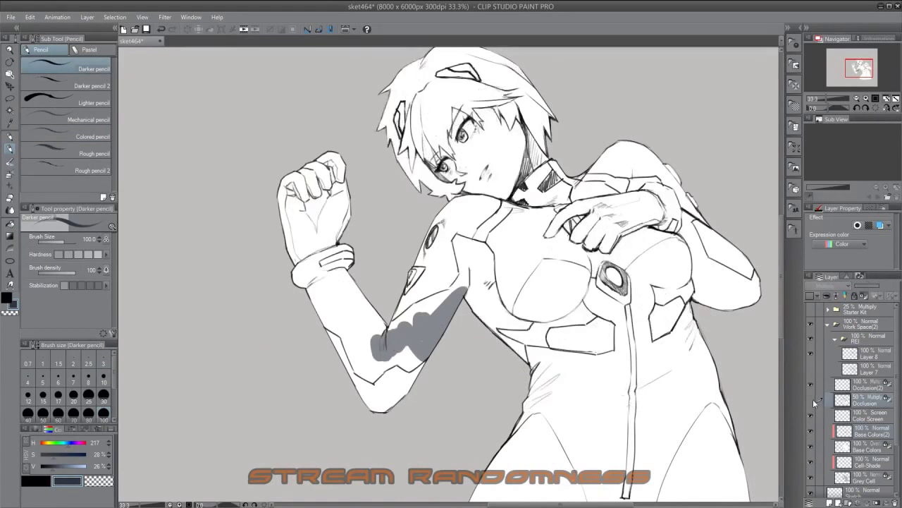
drag(68, 471, 57, 466)
key(alt+BackSpace)
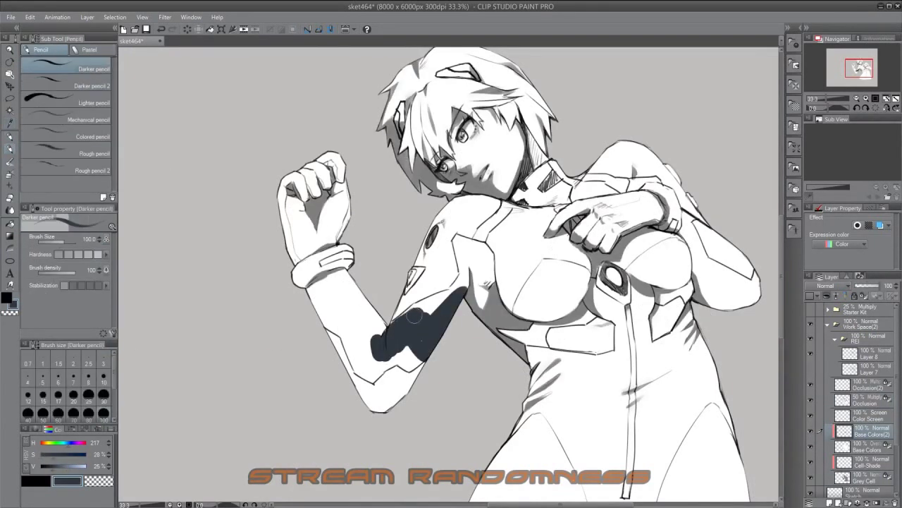
mouse_move(311, 286)
mouse_down()
mouse_move(331, 317)
mouse_move(373, 293)
mouse_move(423, 356)
mouse_move(466, 277)
mouse_move(487, 303)
mouse_up()
drag(564, 247, 497, 267)
drag(629, 242, 684, 290)
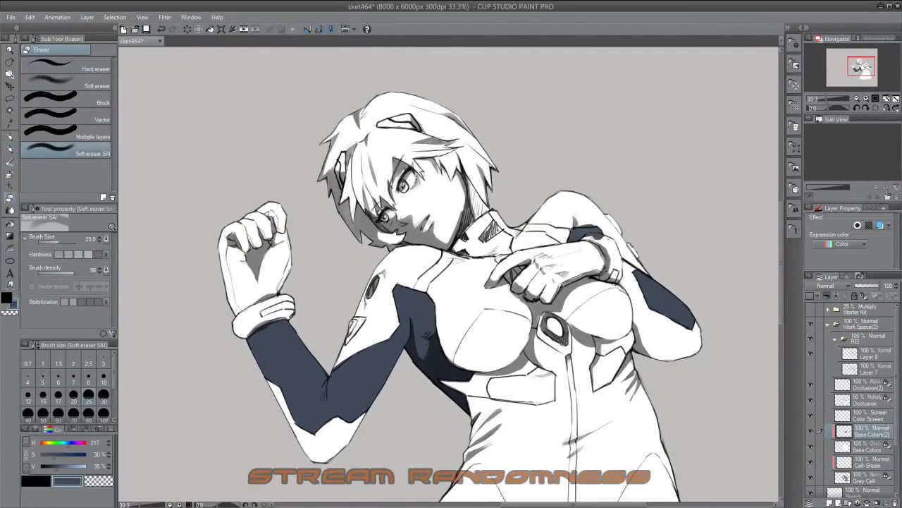
Step: Paint the waist panels tan (H 37, S 43, V 77) and the shoulder stripes orange (H 37, S 85, V 74)
drag(563, 367, 583, 374)
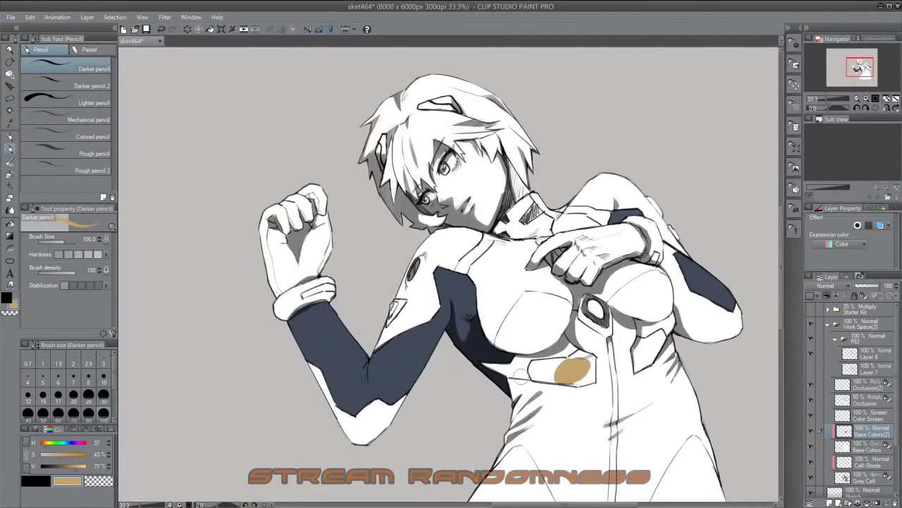
drag(643, 330, 657, 375)
drag(536, 282, 508, 329)
click(446, 315)
drag(403, 328, 451, 296)
drag(497, 274, 556, 282)
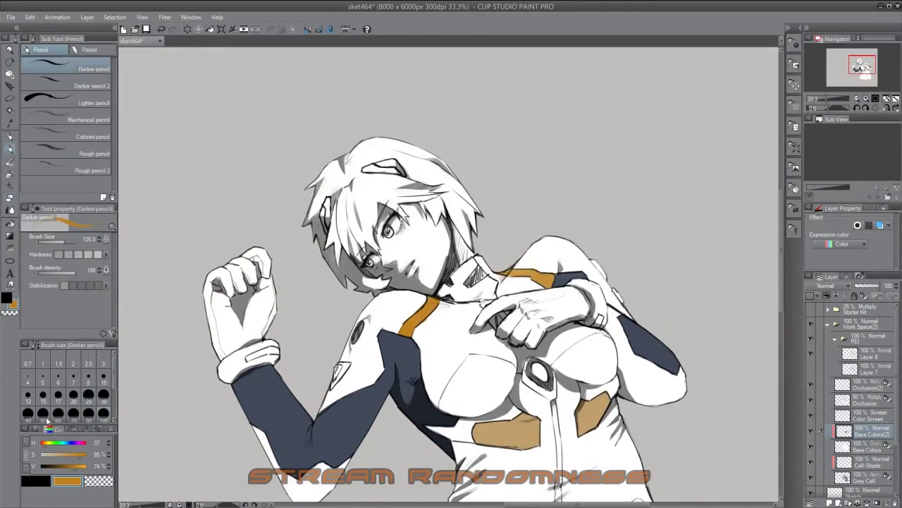
Step: Color the chest emblem grey-blue (H 220, S 11, V 48) and paint the face and neck in beige skin tone
click(71, 465)
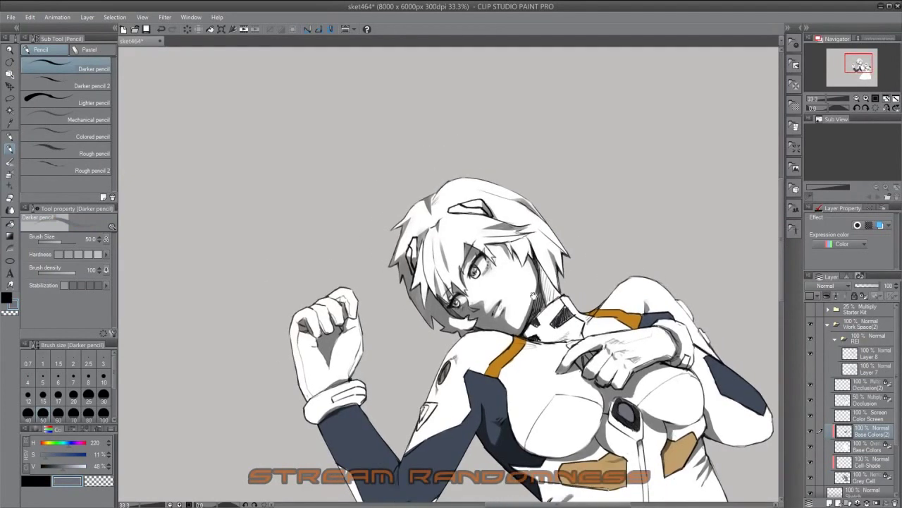
click(54, 453)
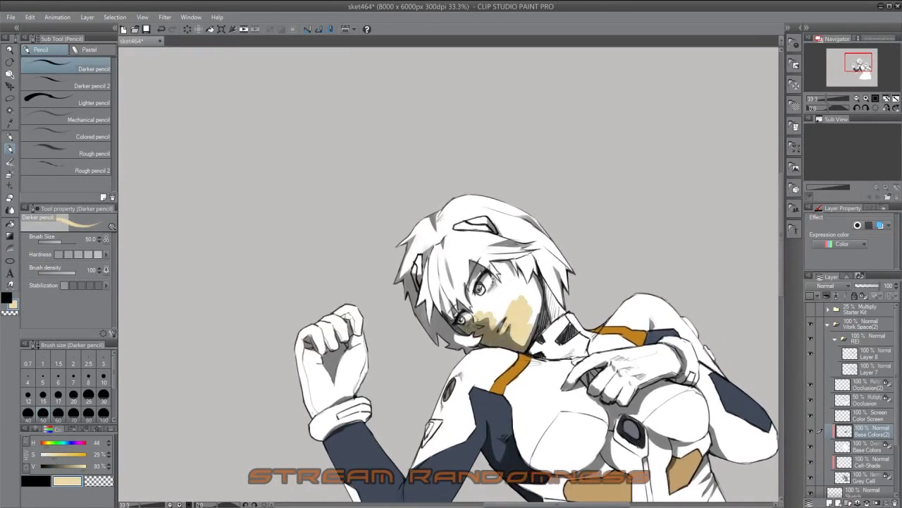
click(104, 412)
drag(451, 318, 553, 264)
Step: Color the hair light blue (hue 213, saturation 38), filling the enclosed lock areas with the Fill tool
click(68, 442)
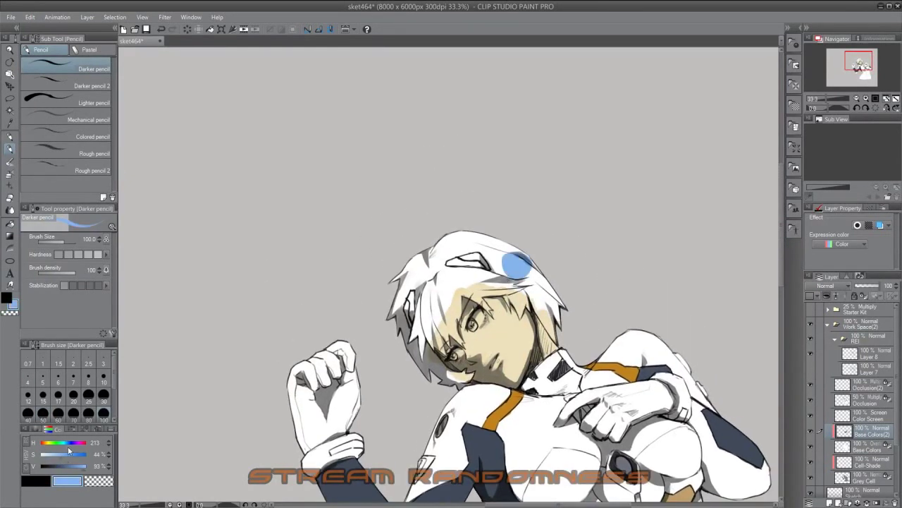
click(79, 454)
drag(423, 261, 416, 317)
key(g)
click(473, 310)
click(479, 250)
click(438, 352)
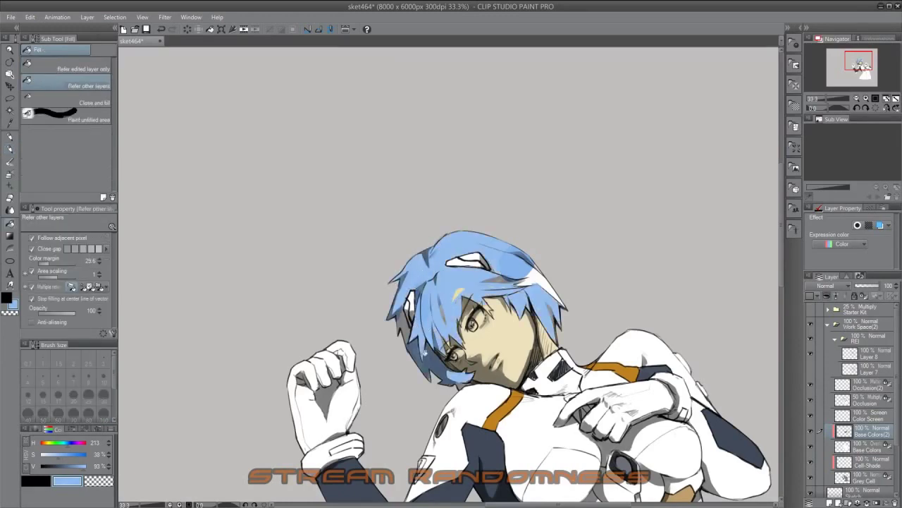
Step: Paint over the uncolored patches left in the fringe and rear locks with the hair's light blue
key(p)
scroll(436, 338, up, 2)
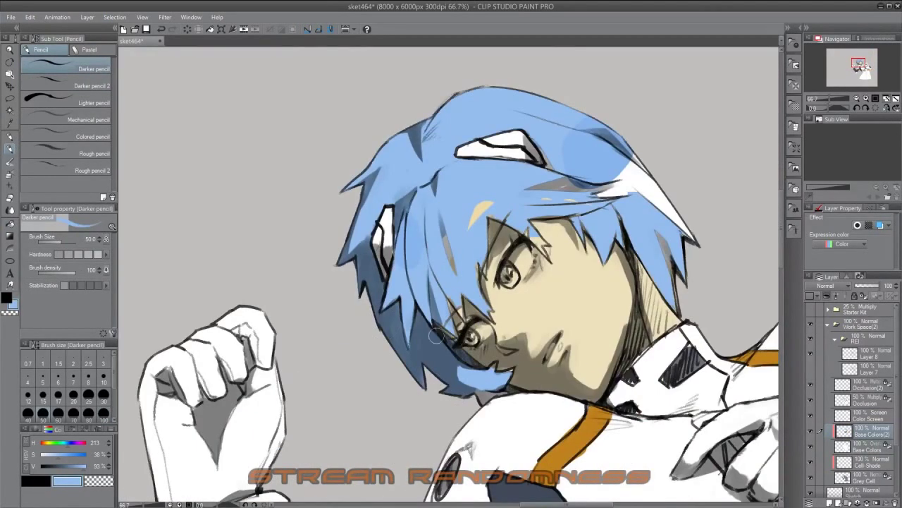
drag(487, 307, 462, 352)
drag(521, 232, 628, 204)
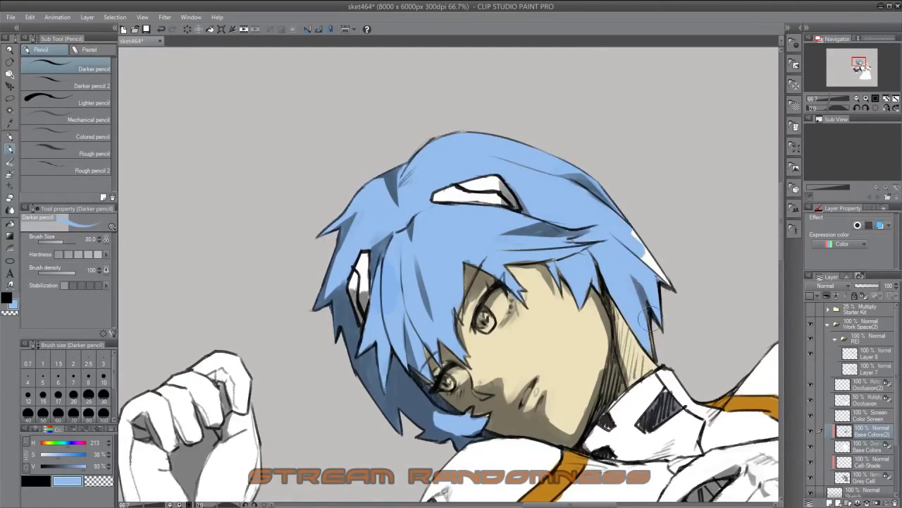
Step: Paint the collar's upper trim orange and color the eyes with red irises and white sclera
drag(666, 368, 605, 421)
click(61, 454)
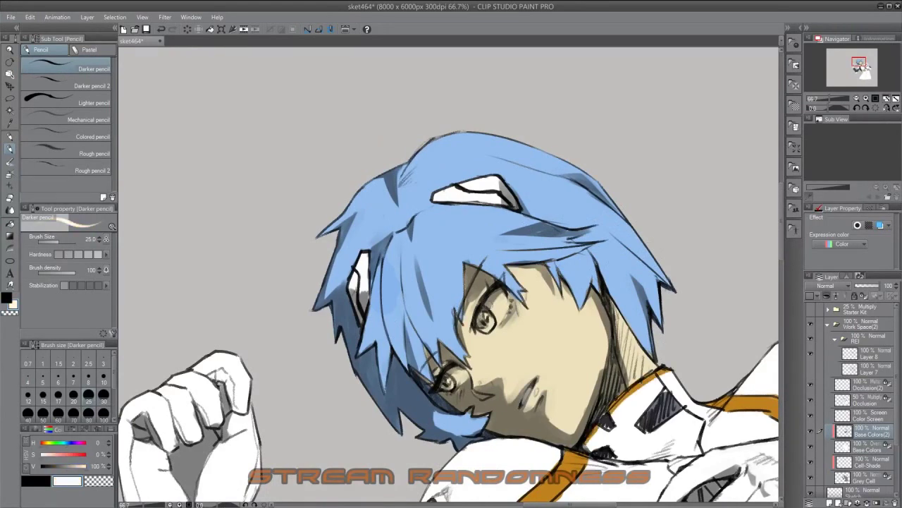
click(60, 466)
scroll(450, 275, down, 3)
click(812, 402)
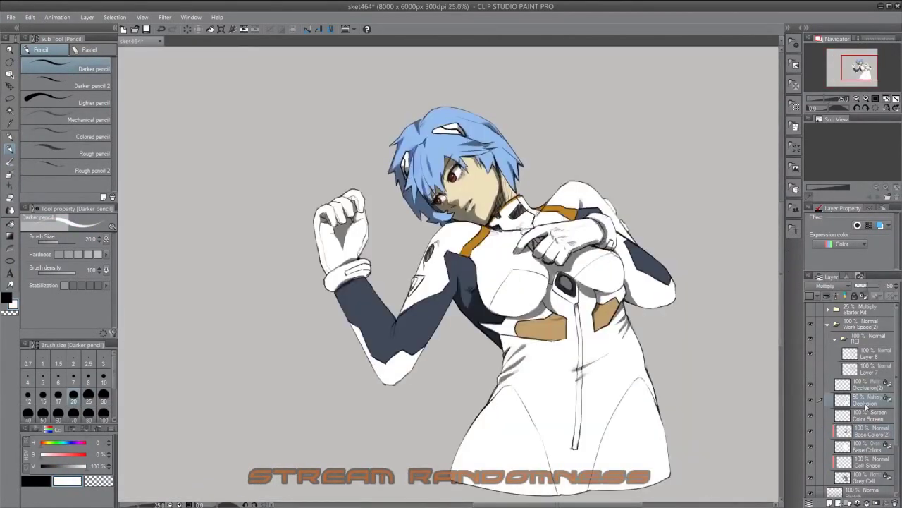
Step: On the Cell-Shade layer, paint flat shadows in muted violet (H 242, S 16, V 44) on the hips, waist and under the breast
click(863, 462)
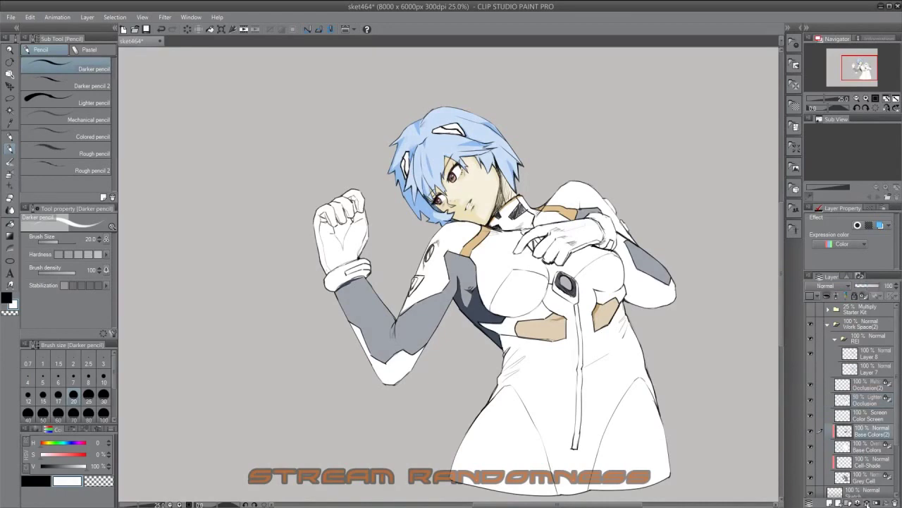
drag(525, 388, 479, 378)
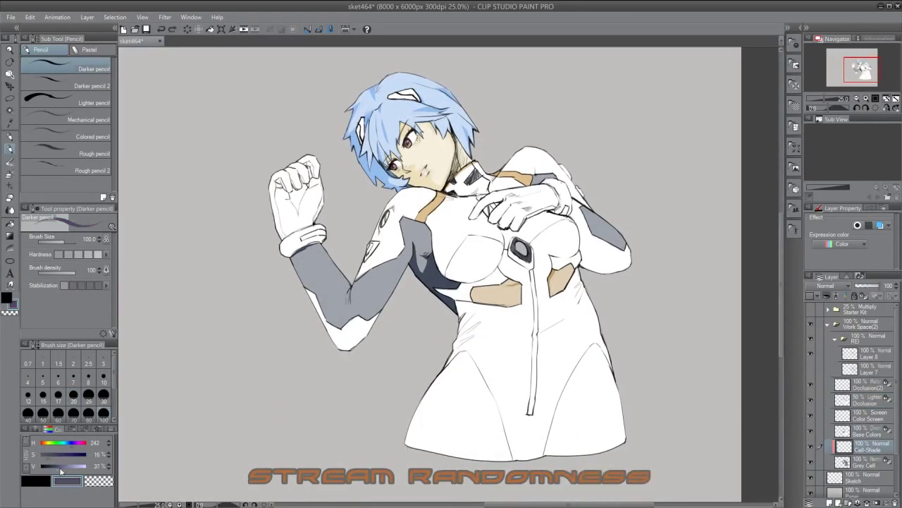
drag(493, 345, 452, 452)
drag(529, 430, 620, 459)
drag(416, 384, 423, 451)
drag(414, 265, 425, 285)
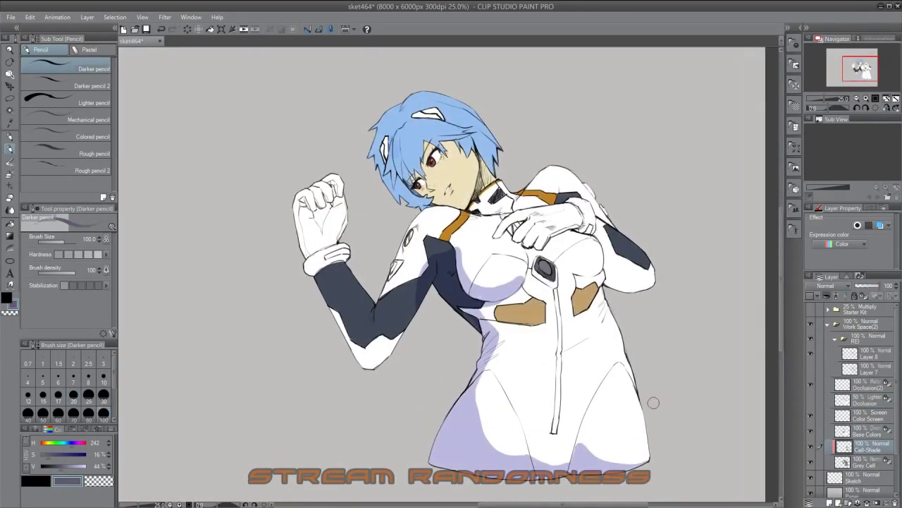
Step: Show the Occlusion layer in Soft light mode, then extend the cell shading over the chest, folded glove and ribs on Cell-Shade
click(863, 399)
scroll(846, 287, down, 2)
click(863, 446)
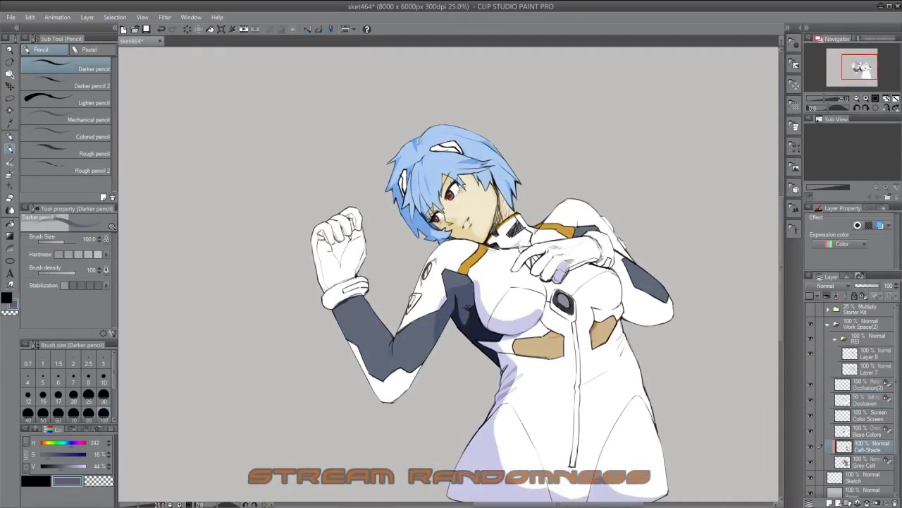
mouse_move(514, 251)
mouse_down()
mouse_move(592, 303)
mouse_move(649, 321)
mouse_up()
drag(522, 331, 595, 319)
drag(493, 282, 484, 261)
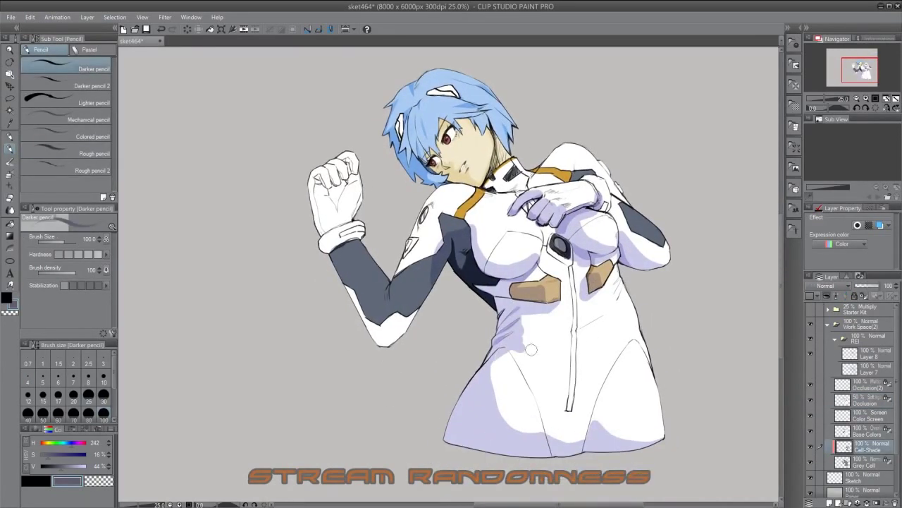
Step: Block in cell shadows on the midriff fold, lower sleeves, raised glove and far shoulder
drag(529, 360, 603, 391)
drag(423, 282, 497, 289)
drag(398, 176, 433, 247)
drag(613, 166, 663, 204)
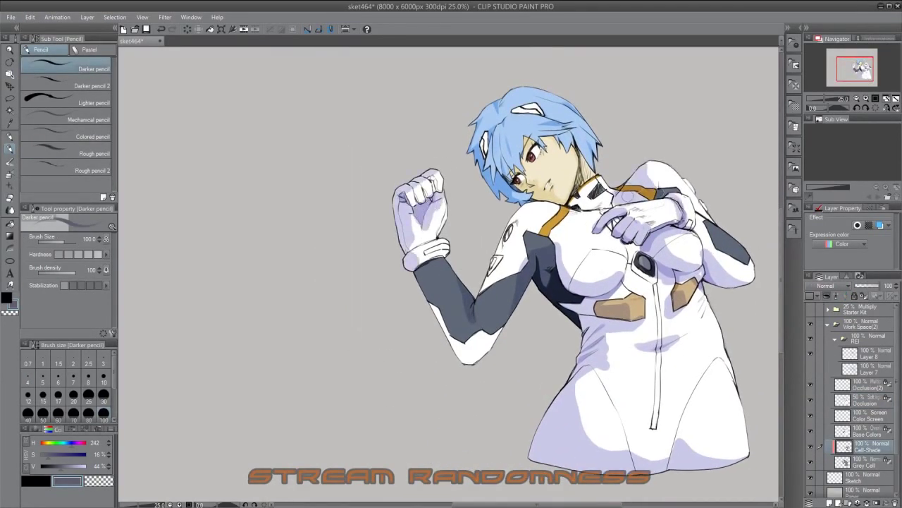
Step: Reduce the pencil to size 50 and refine the shadow edges on the hips, breasts and around the chest emblem
scroll(685, 256, up, 1)
key(x)
click(88, 412)
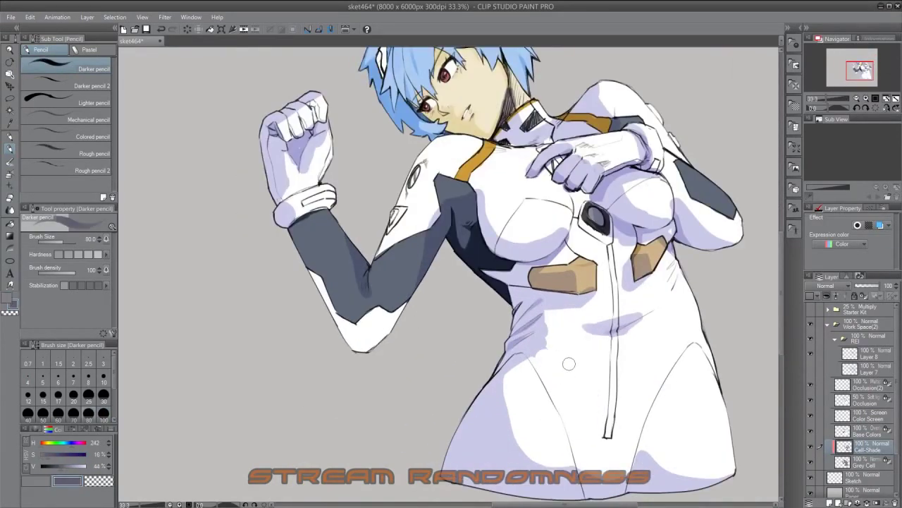
drag(627, 420, 649, 472)
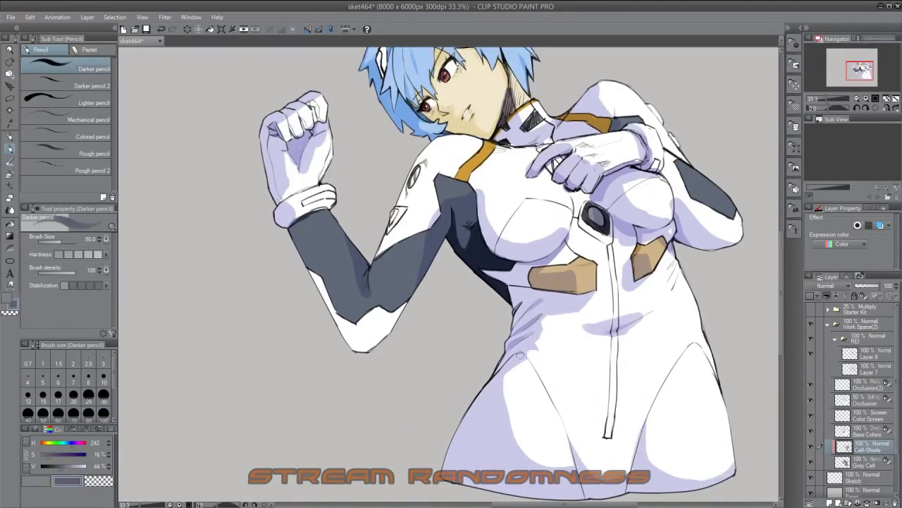
drag(479, 194, 564, 250)
drag(571, 204, 595, 236)
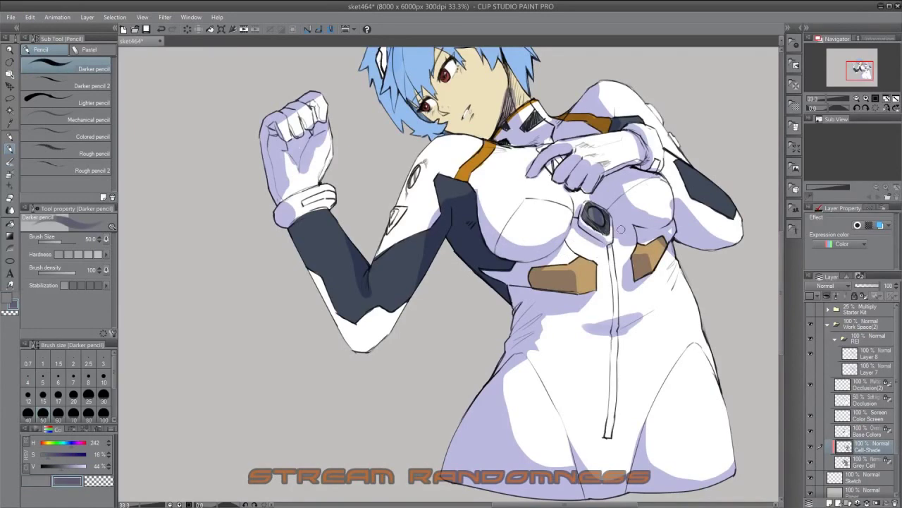
Step: Shape the shadows beside the rib panel, along the raised forearm and elbow, and on the raised palm, alternating shadow and neutral grey
key(x)
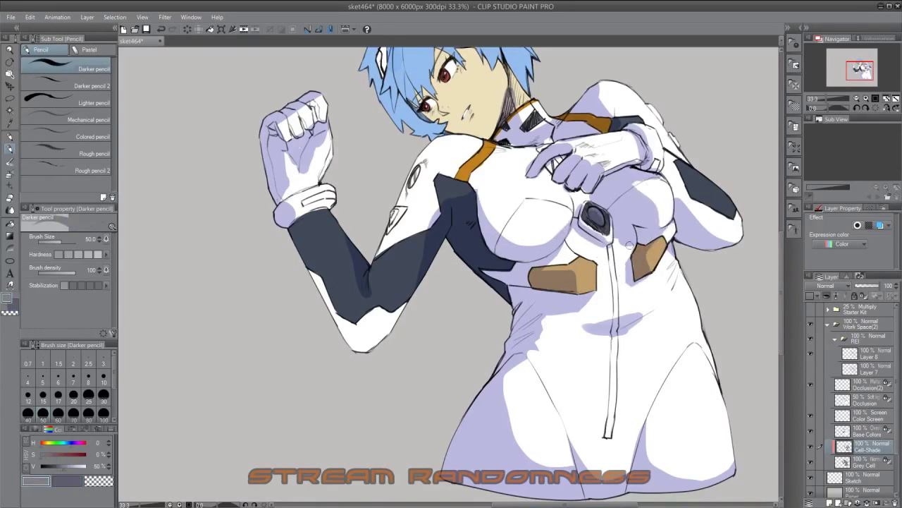
key(x)
drag(641, 232, 665, 289)
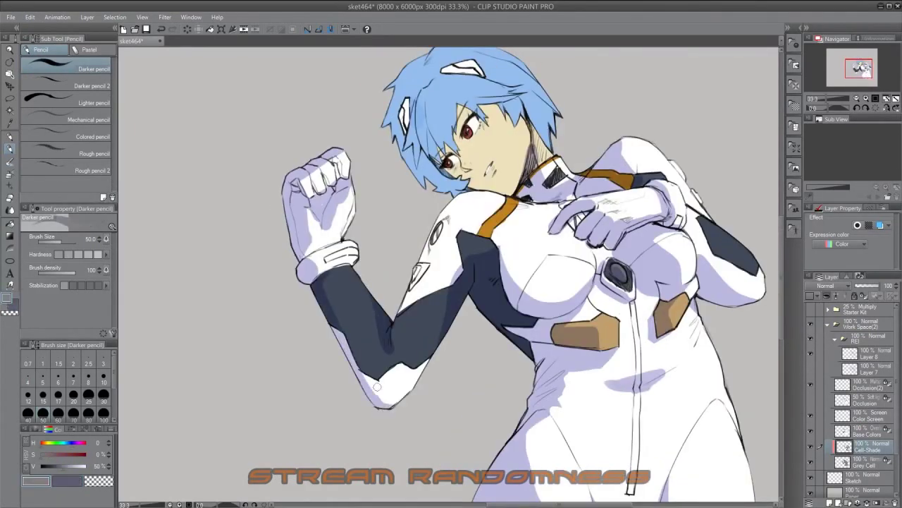
mouse_move(331, 187)
mouse_down()
mouse_move(345, 228)
mouse_move(330, 234)
mouse_move(344, 216)
mouse_up()
key(x)
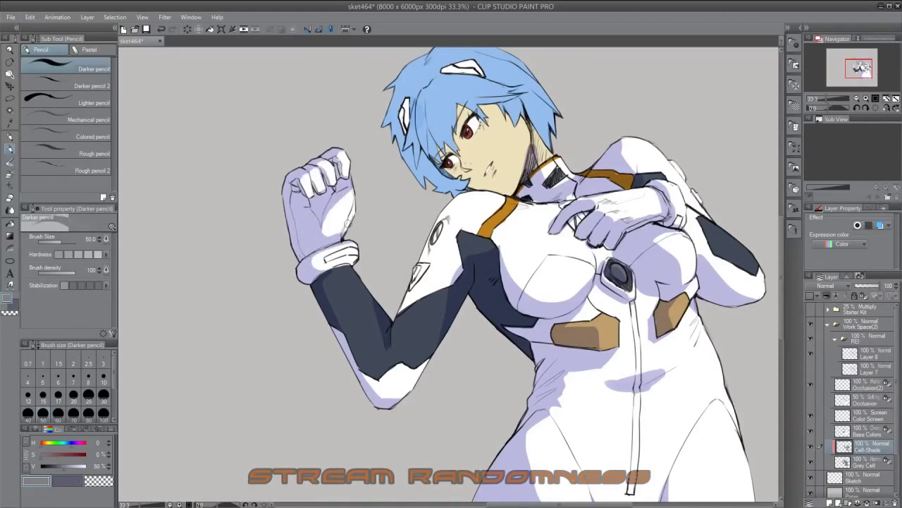
mouse_move(544, 230)
mouse_down()
mouse_move(501, 294)
mouse_move(564, 319)
mouse_up()
key(x)
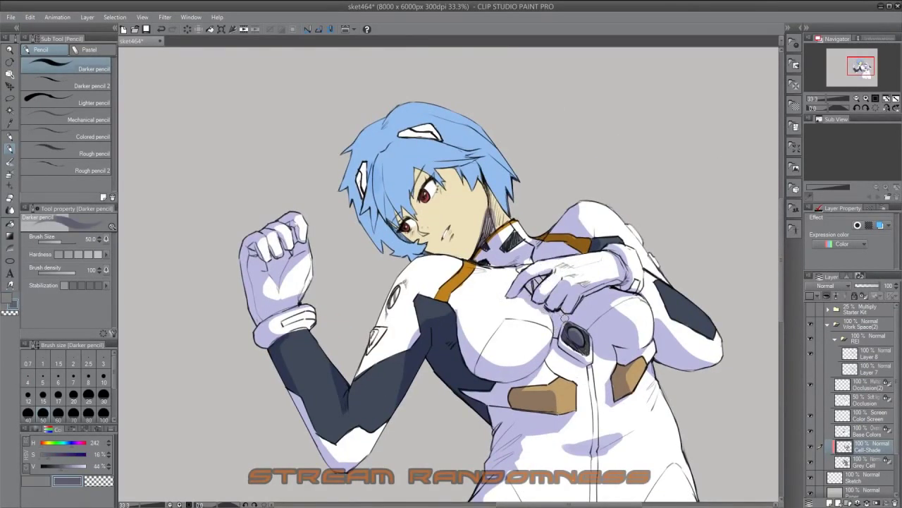
Step: Refine the shading on the folded glove and chest, and shade the sleeve badges and shoulder details
drag(547, 274, 558, 299)
drag(585, 267, 616, 297)
drag(631, 266, 641, 305)
key(x)
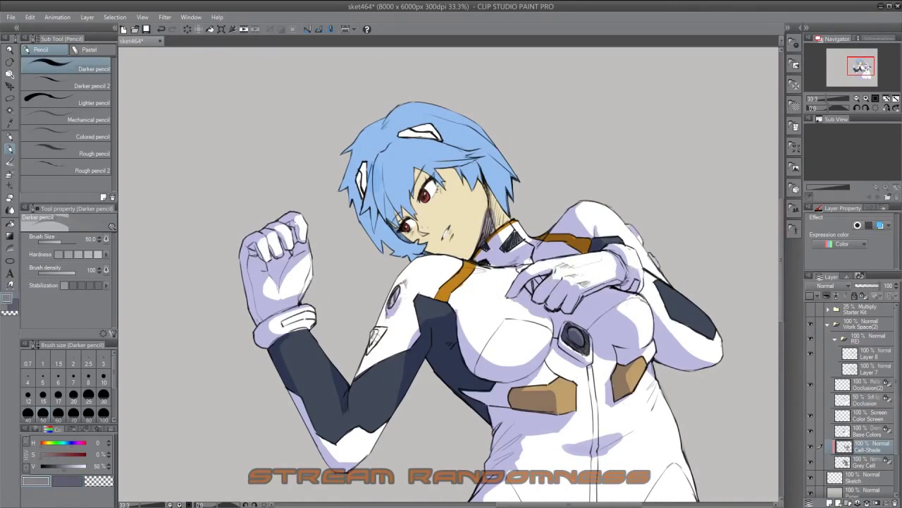
key(x)
Step: Paint cell shadows into the fringe locks and under the hair with the muted violet shadow color
key(ctrl+plus)
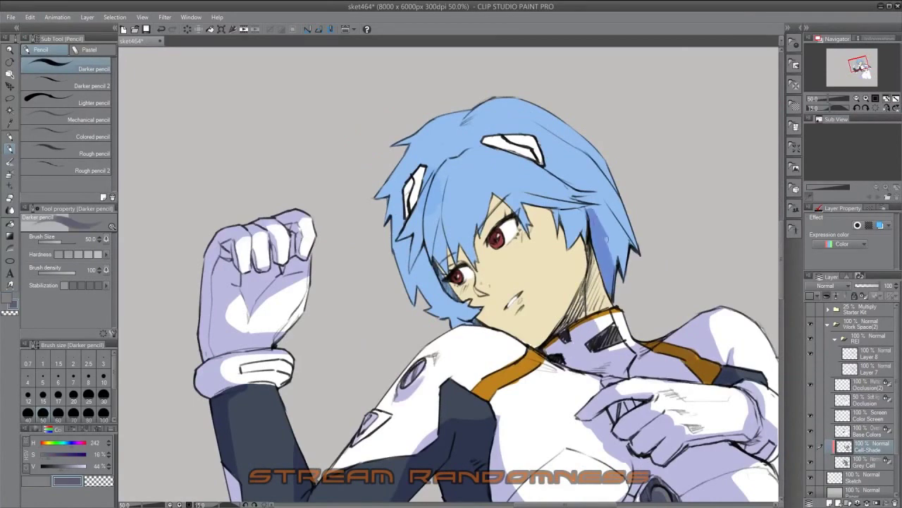
key(x)
key(minus)
key(minus)
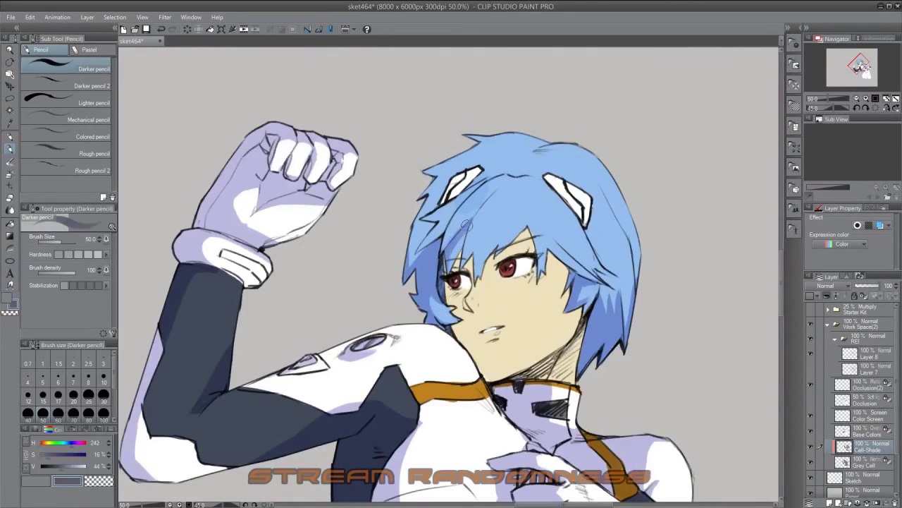
key(x)
drag(466, 224, 494, 275)
drag(525, 213, 544, 272)
drag(557, 236, 592, 279)
Step: Shade the crown, side locks and hair clips, then carve the rear lock shadows, checking the drawing mirrored
key(h)
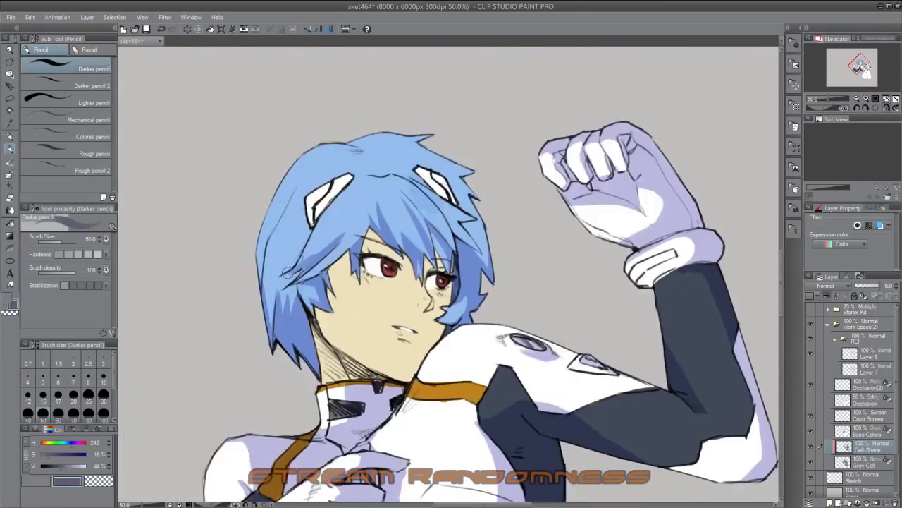
drag(338, 176, 296, 275)
drag(282, 180, 262, 222)
key(x)
key(h)
key(x)
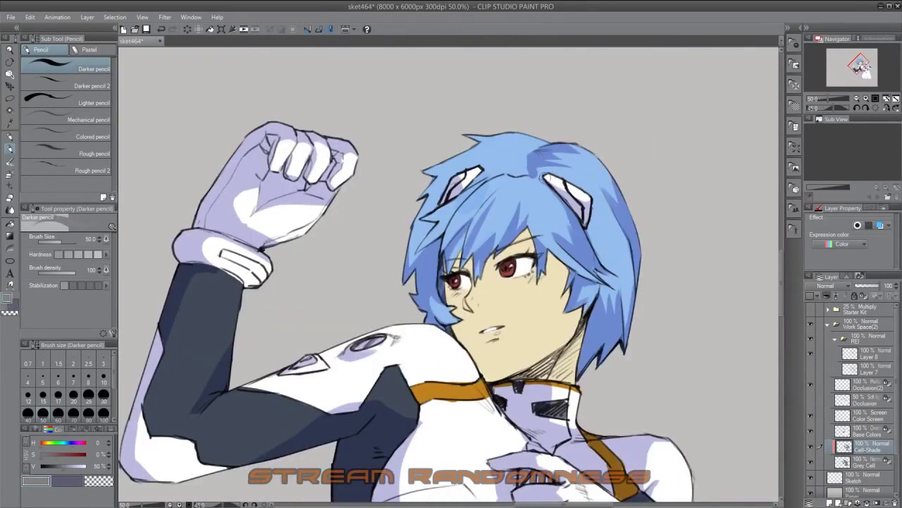
drag(599, 236, 624, 346)
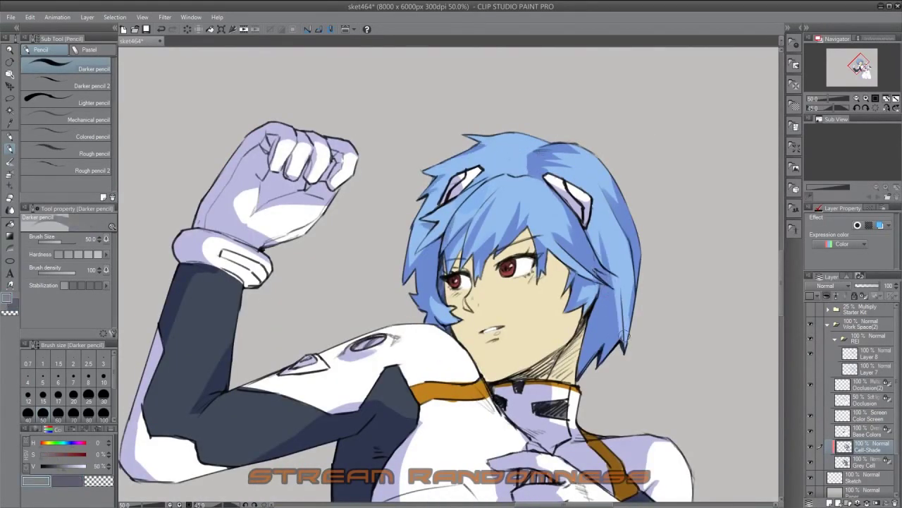
drag(628, 271, 575, 373)
key(x)
key(x)
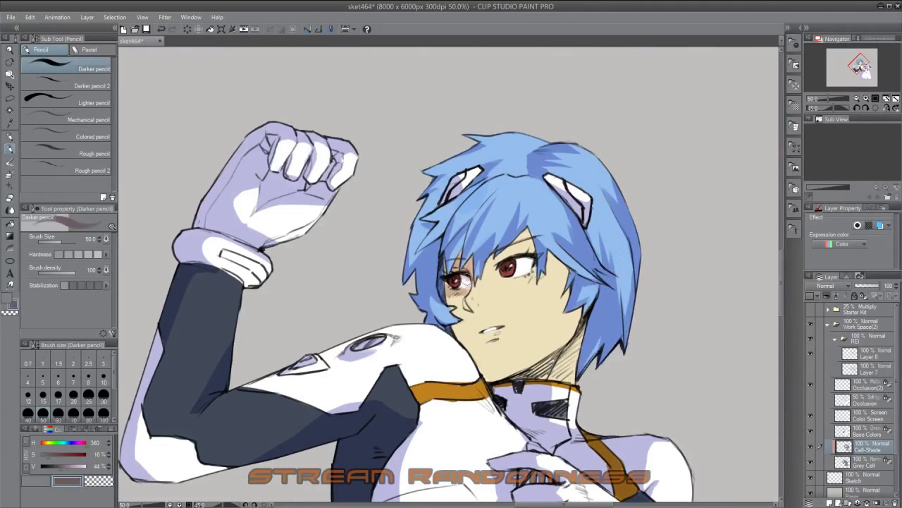
Step: Shade the face and neck with a muted red shadow, covering the cheek, nose, jaw and around the eyes
drag(458, 328, 578, 373)
drag(494, 349, 571, 366)
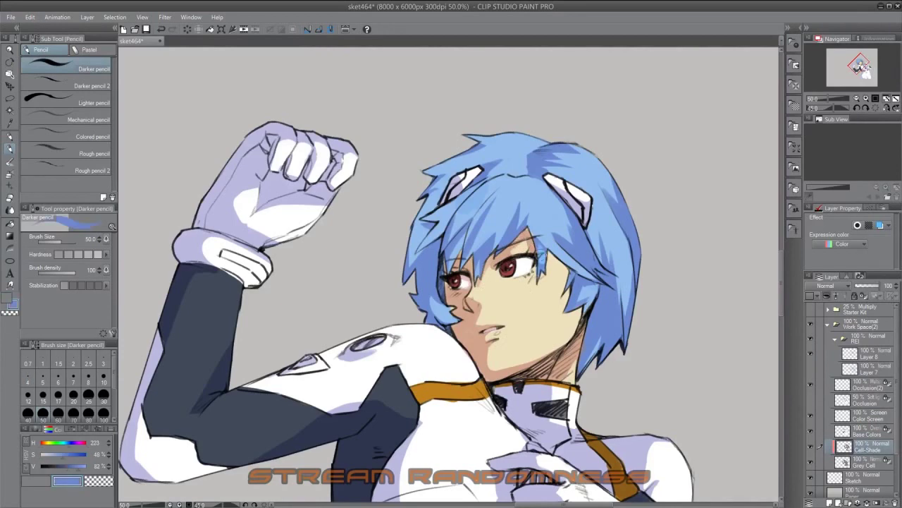
alt+click(540, 255)
key(x)
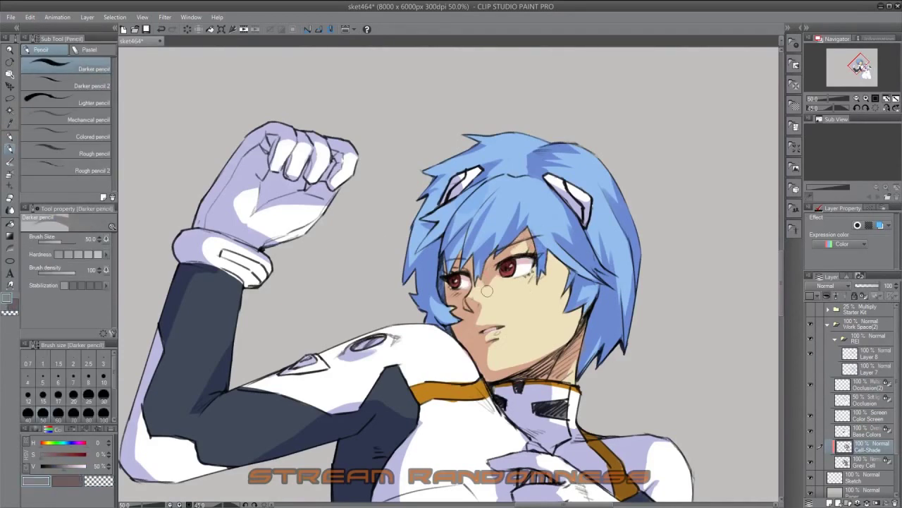
key(x)
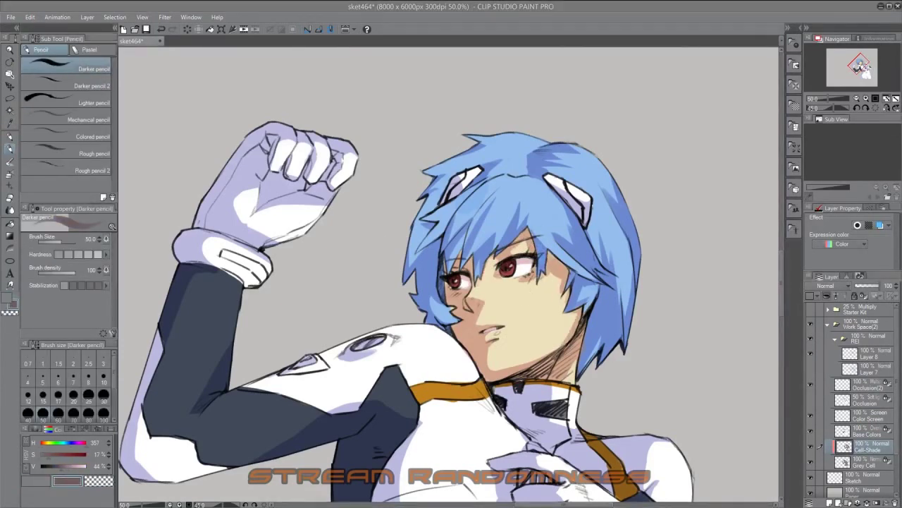
drag(763, 427, 796, 350)
Step: On the Occlusion(2) layer, add soft violet shading (H 253, S 72, V 38) to the belly folds and breasts with the AO brush
key(ctrl+0)
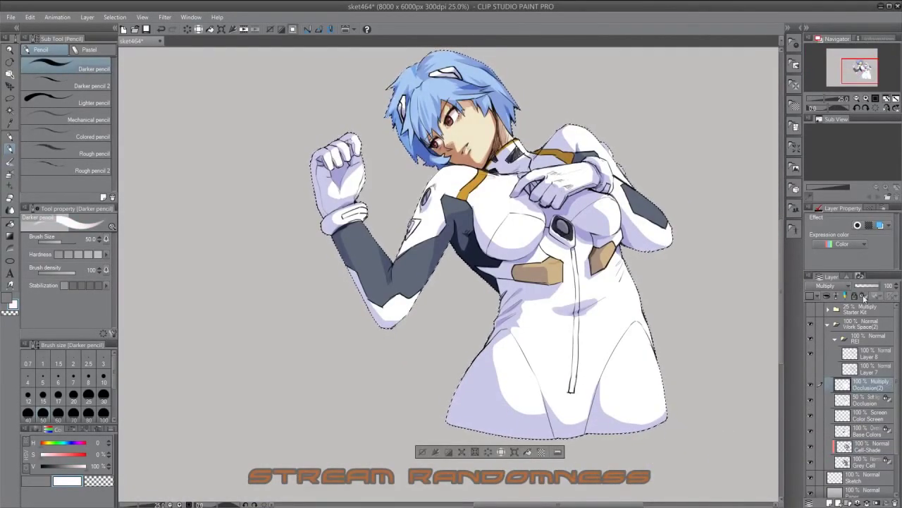
click(856, 403)
key(p)
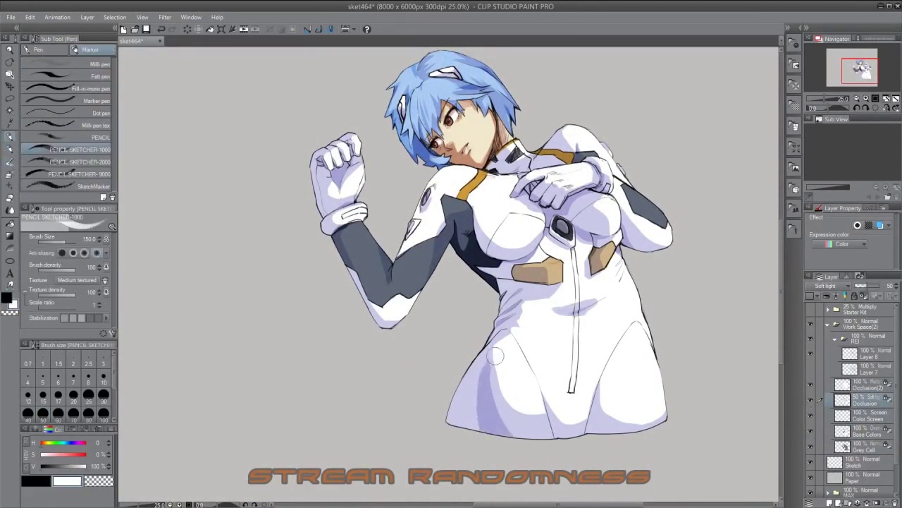
click(856, 385)
click(10, 184)
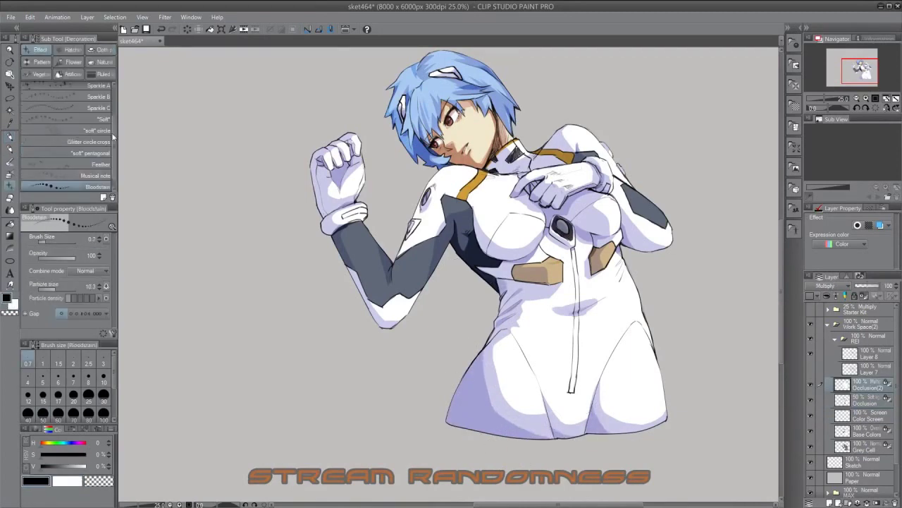
scroll(643, 317, up, 3)
scroll(374, 366, up, 2)
key(bracketleft)
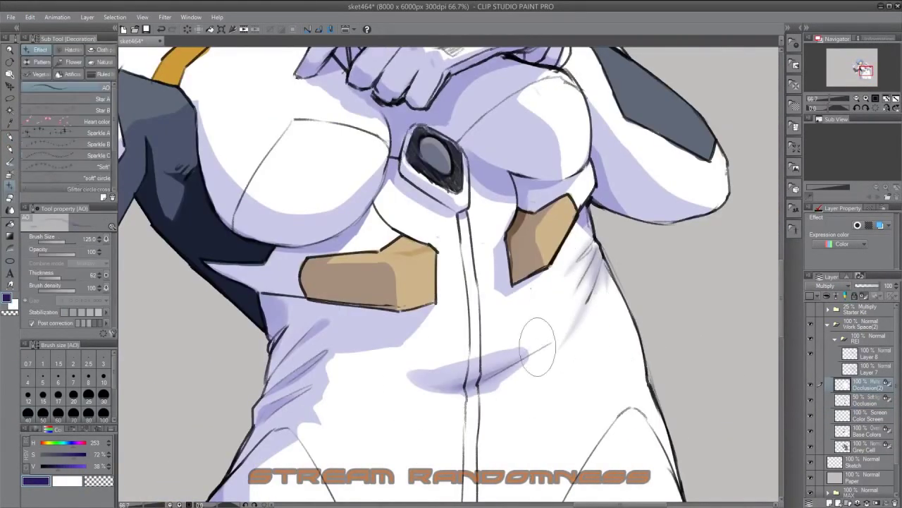
alt+click(367, 208)
scroll(367, 208, down, 1)
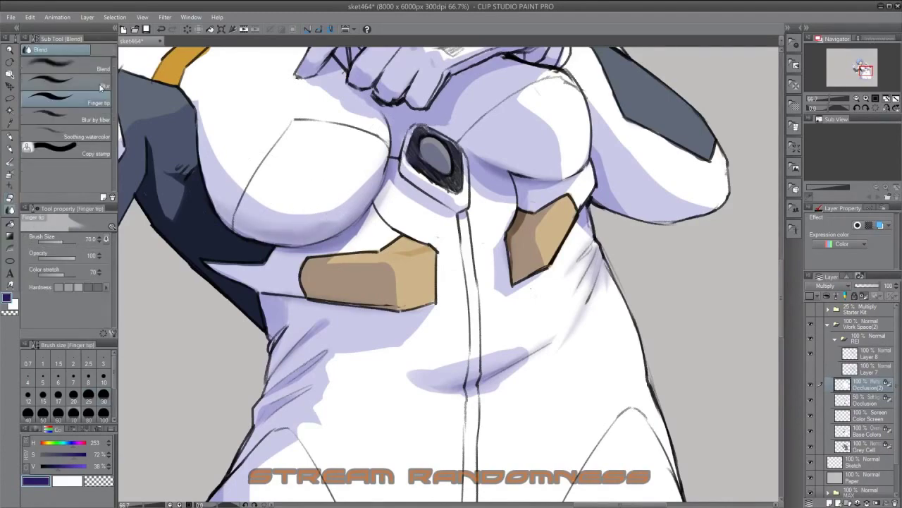
Step: Blend the chest shading, extend the AO brush shading over the sleeves and hips, and set Occlusion(2) to Linear burn
mouse_move(238, 182)
mouse_down()
mouse_move(332, 270)
mouse_move(307, 360)
mouse_move(494, 317)
mouse_move(423, 296)
mouse_move(468, 243)
mouse_up()
drag(473, 160, 296, 71)
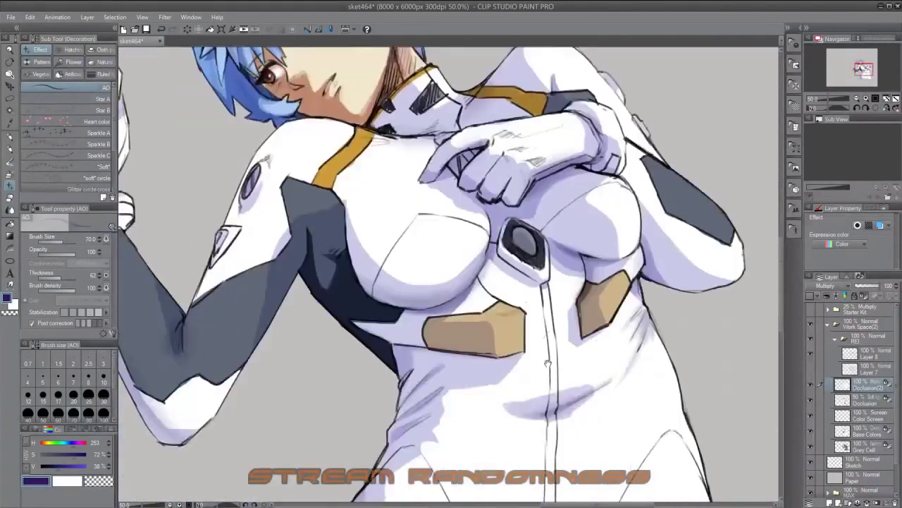
scroll(451, 282, down, 2)
mouse_move(322, 402)
mouse_down()
mouse_move(485, 325)
mouse_move(264, 325)
mouse_up()
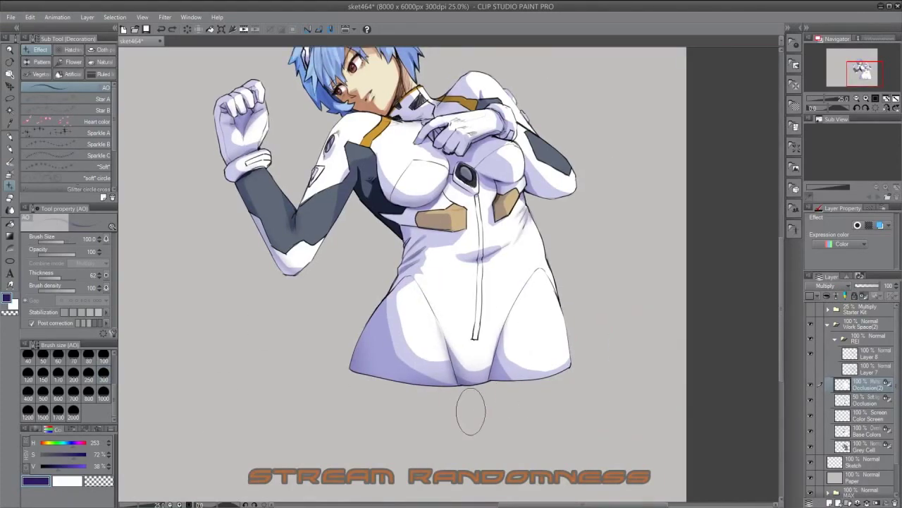
drag(471, 411, 471, 486)
scroll(494, 353, down, 2)
scroll(839, 287, down, 2)
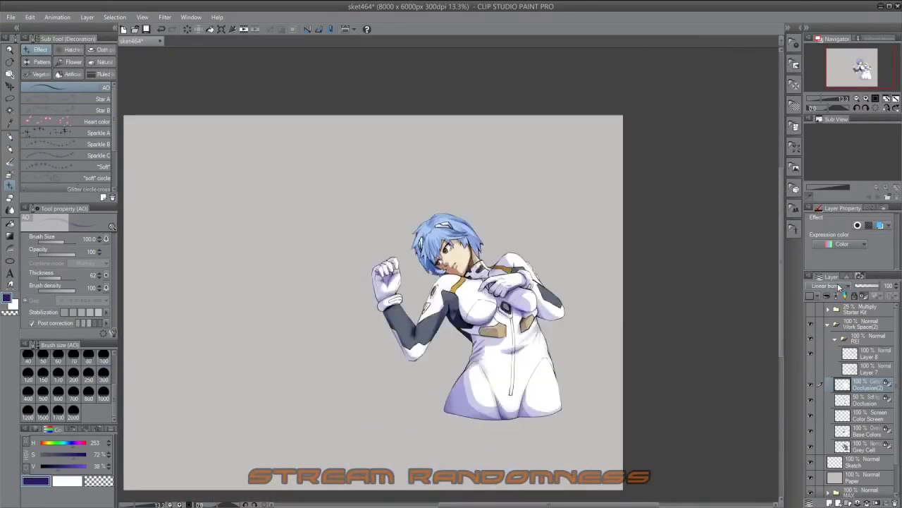
Step: On a new layer above the REI folder, paint over the neck and collar hatching with the PENCIL.SKETCHER-1000 brush at size 30
click(812, 367)
key(p)
key(ctrl+alt+0)
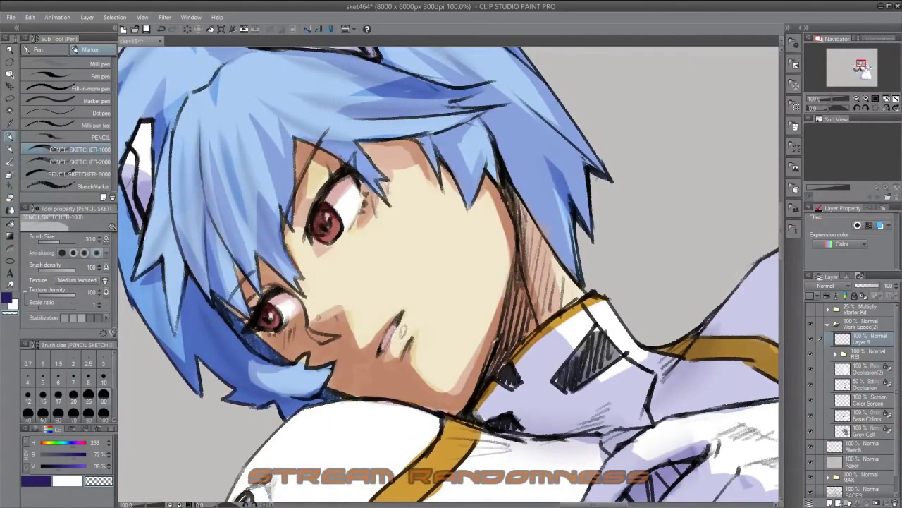
drag(505, 310, 514, 346)
mouse_move(494, 268)
mouse_down()
mouse_move(536, 381)
mouse_move(598, 341)
mouse_up()
alt+click(508, 296)
drag(493, 296, 511, 293)
mouse_move(542, 219)
mouse_down()
mouse_move(557, 310)
mouse_move(559, 290)
mouse_up()
drag(351, 311, 404, 298)
Step: Paint over the remaining collar hatching, the linework around the lips and eyes, and the hatching on the raised chest hand at brush size 20
alt+click(404, 298)
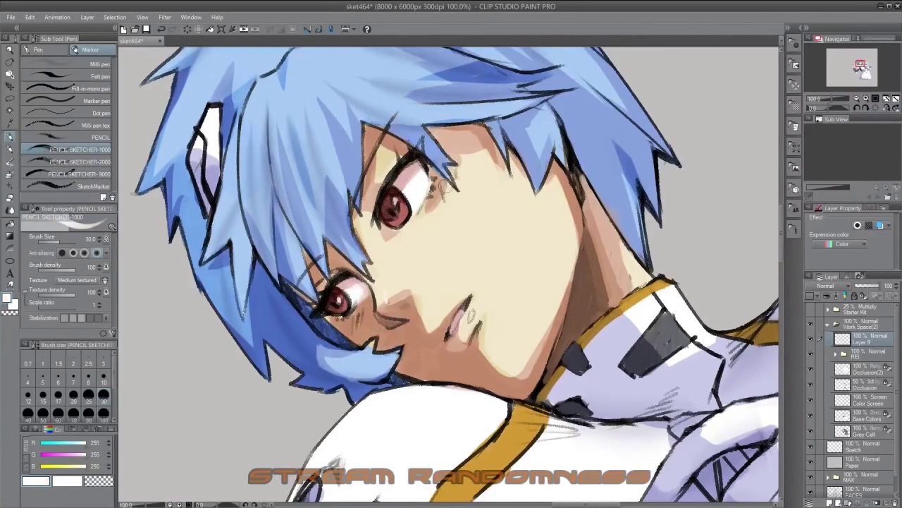
drag(439, 185, 518, 269)
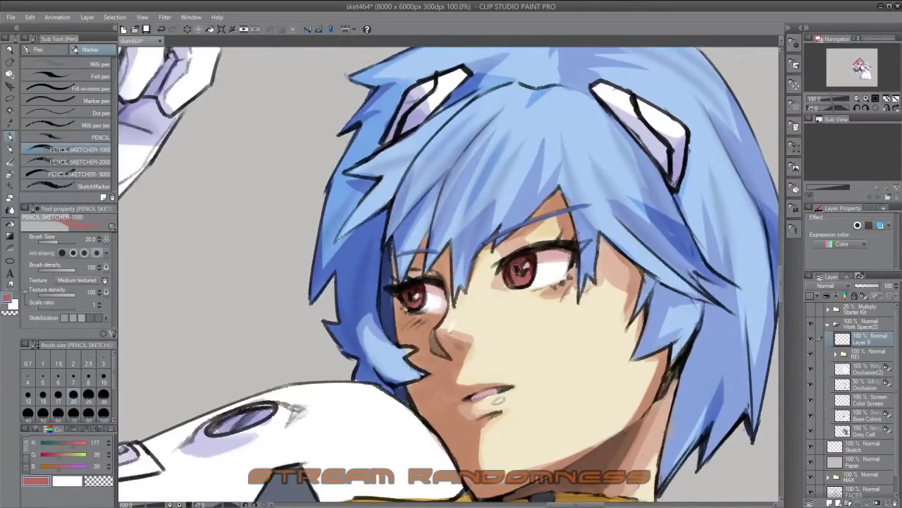
drag(408, 304, 437, 270)
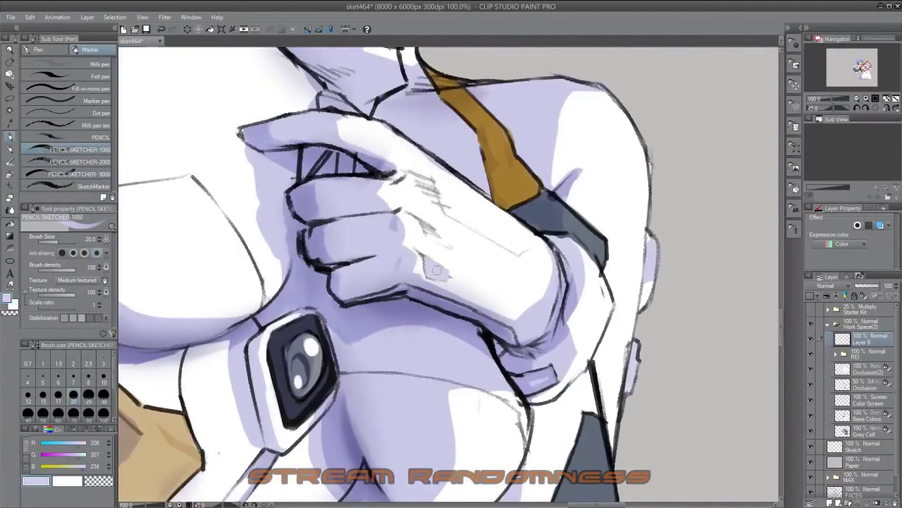
drag(366, 291, 545, 263)
Step: Recolor the eyebrow lines blue, clean up the hair shadow beside the neck, and add white highlights to the lower lip
scroll(623, 265, down, 2)
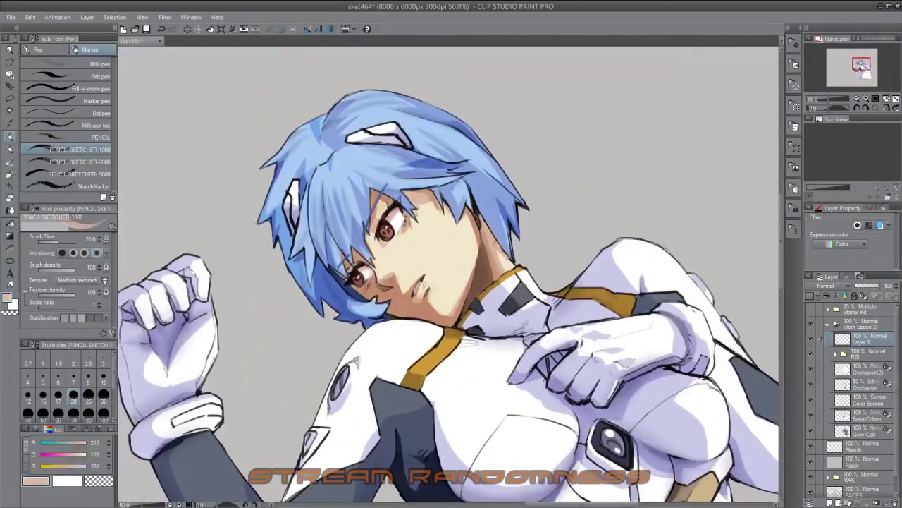
scroll(545, 262, up, 2)
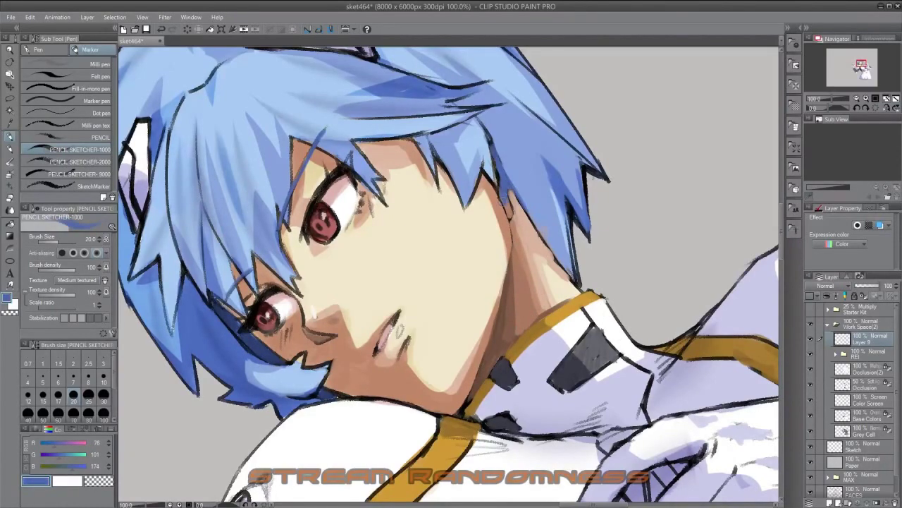
drag(504, 187, 580, 170)
alt+click(397, 305)
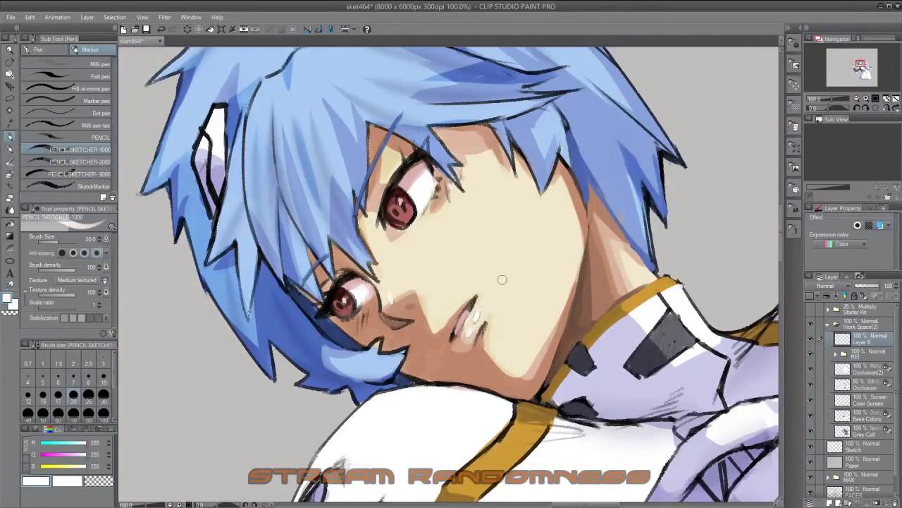
Step: Paint white highlights across the hair fringe and in both irises with the size 20 pencil brush
scroll(502, 280, down, 2)
scroll(453, 271, up, 1)
drag(429, 279, 394, 283)
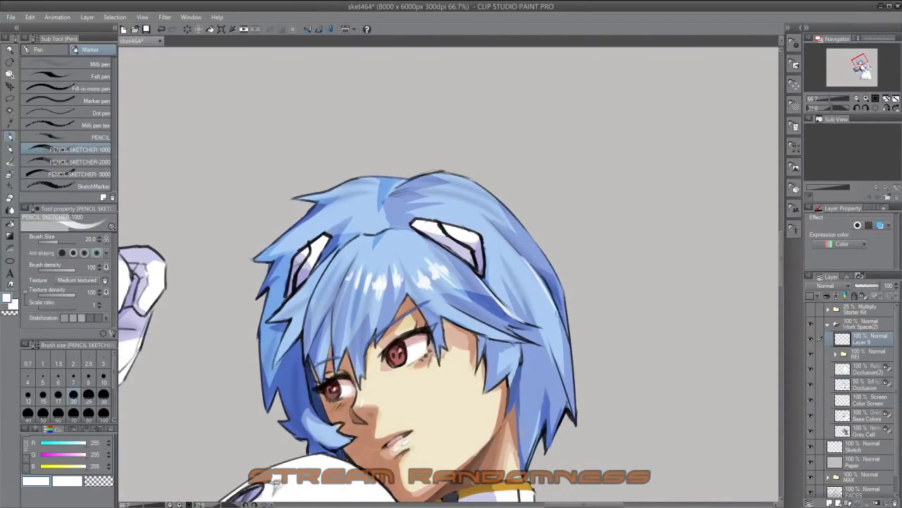
scroll(494, 279, up, 3)
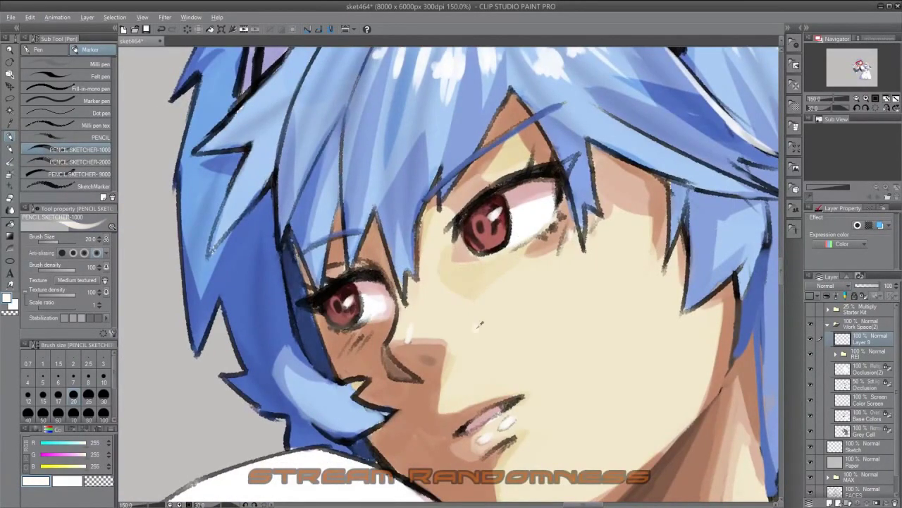
Step: Refine the nose highlight and repaint the nose outline with tones sampled from the face
alt+click(441, 324)
scroll(480, 323, down, 2)
scroll(480, 296, up, 1)
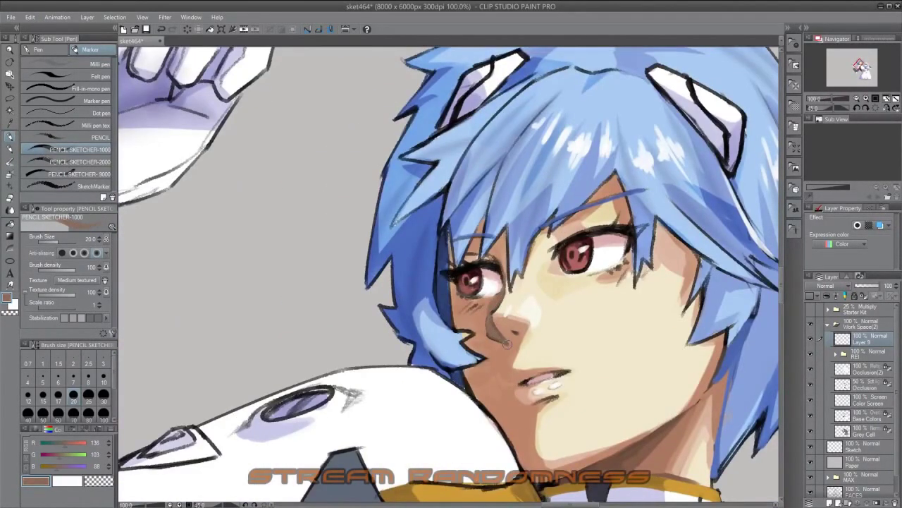
alt+click(506, 344)
scroll(507, 344, down, 3)
scroll(507, 344, up, 3)
scroll(507, 344, down, 3)
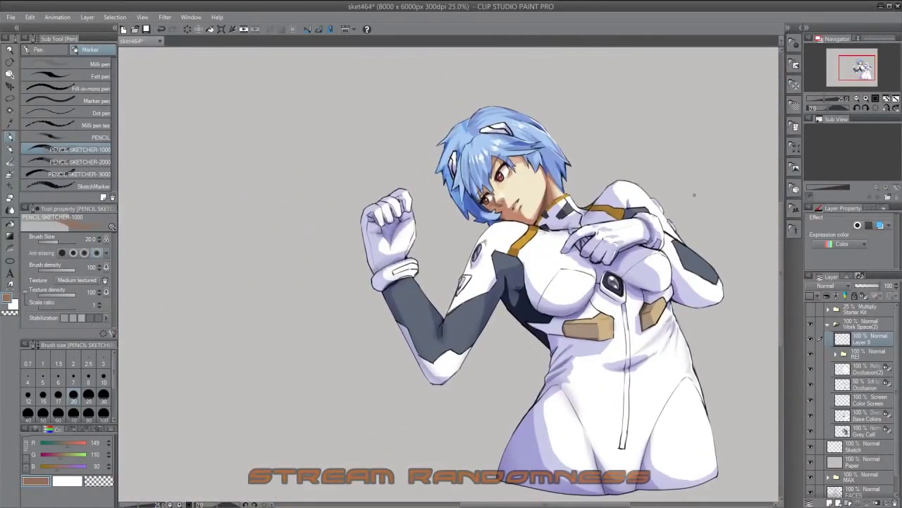
Step: Create a new layer below Grey Cell and fill a rectangular area around the character with brown
key(m)
scroll(694, 194, down, 1)
key(ctrl+a)
click(849, 446)
key(ctrl+shift+n)
key(alt+BackSpace)
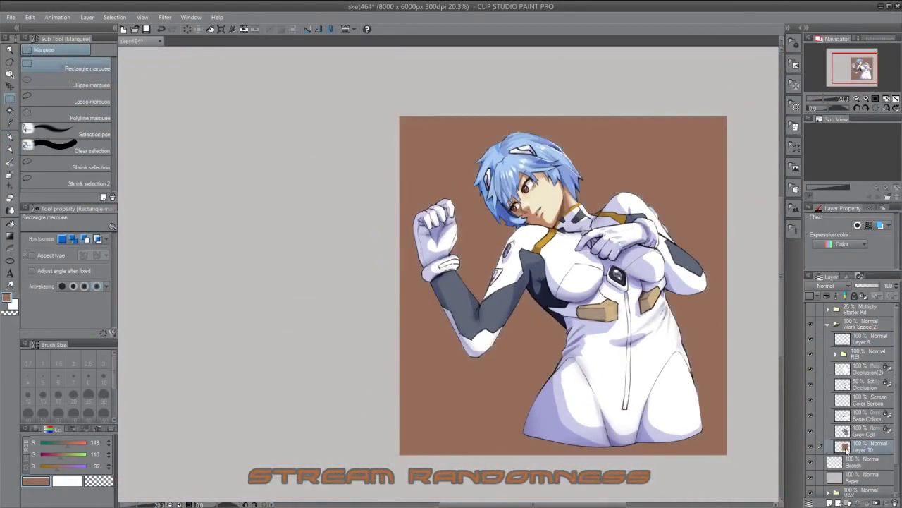
Step: Block in soft blue, teal and lavender patches over the brown background with a large soft brush
key(b)
mouse_move(297, 351)
mouse_down()
mouse_move(493, 296)
mouse_move(536, 155)
mouse_move(493, 423)
mouse_up()
click(87, 466)
mouse_move(720, 173)
mouse_down()
mouse_move(729, 346)
mouse_move(423, 105)
mouse_move(466, 127)
mouse_up()
Step: Paint crumpled fabric folds across the background with PENCIL.SKETCHER-2000 in light and dark blue-greys, reducing the brush from 450 to 100
key(p)
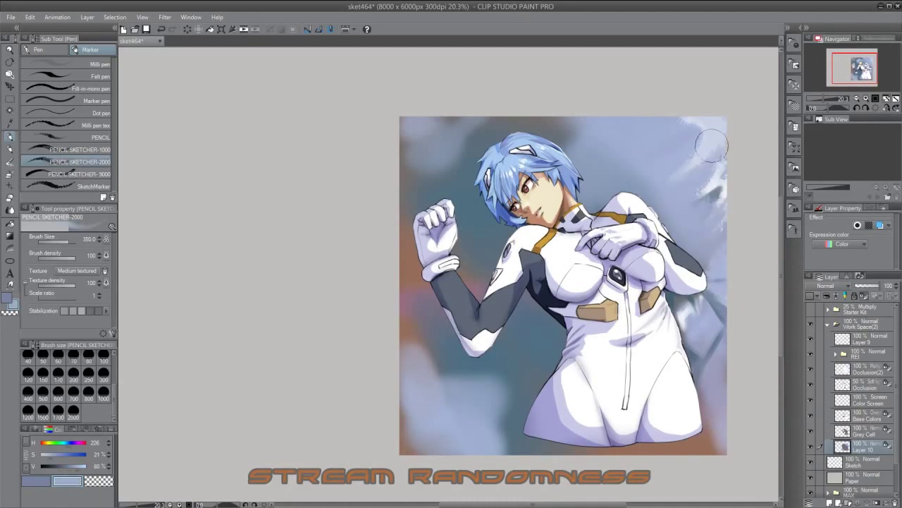
mouse_move(712, 144)
mouse_down()
mouse_move(628, 162)
mouse_move(677, 201)
mouse_up()
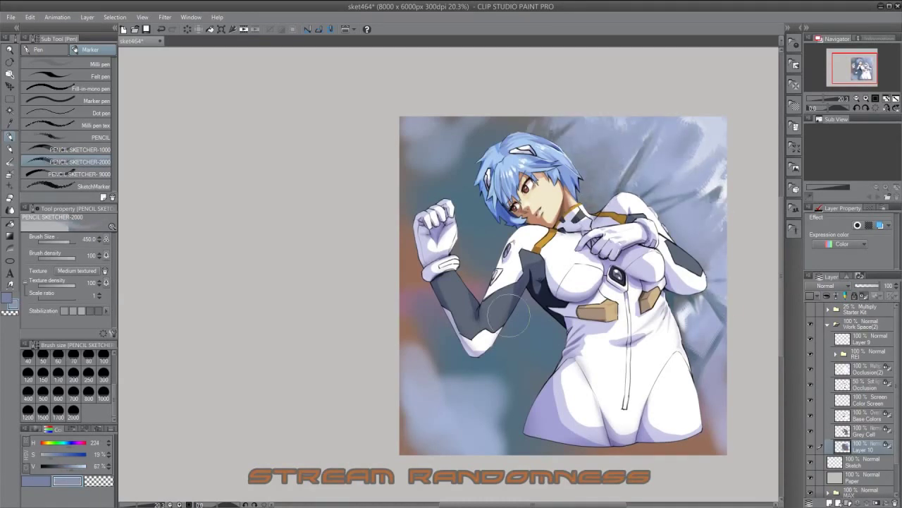
mouse_move(509, 314)
mouse_down()
mouse_move(468, 359)
mouse_move(570, 364)
mouse_move(539, 298)
mouse_up()
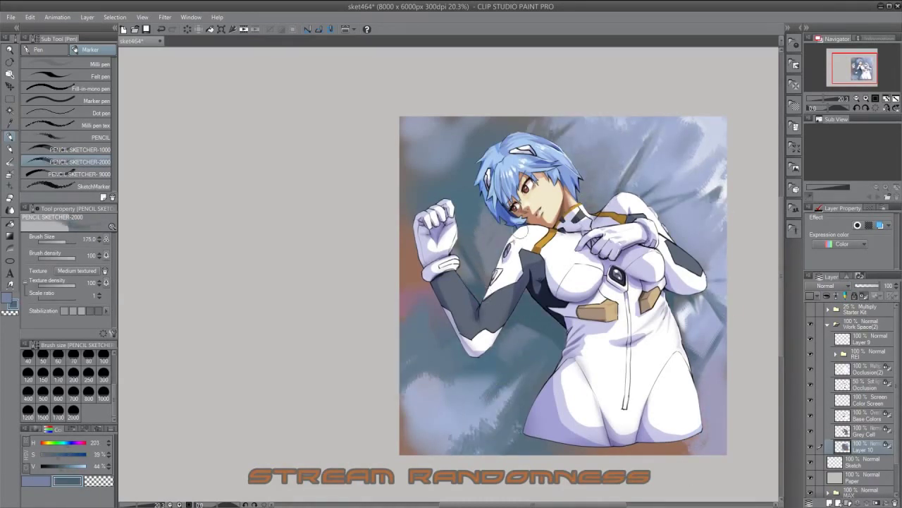
drag(444, 364, 431, 390)
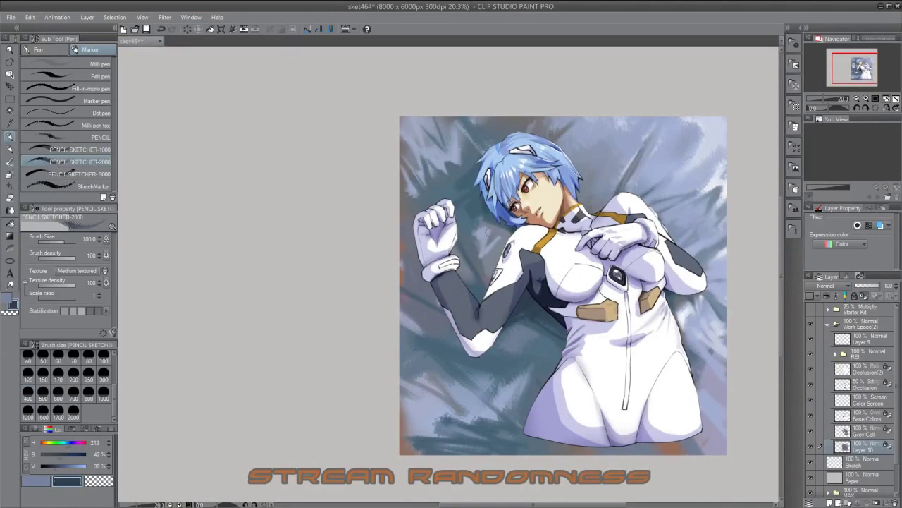
mouse_move(620, 138)
mouse_down()
mouse_move(590, 150)
mouse_move(605, 174)
mouse_up()
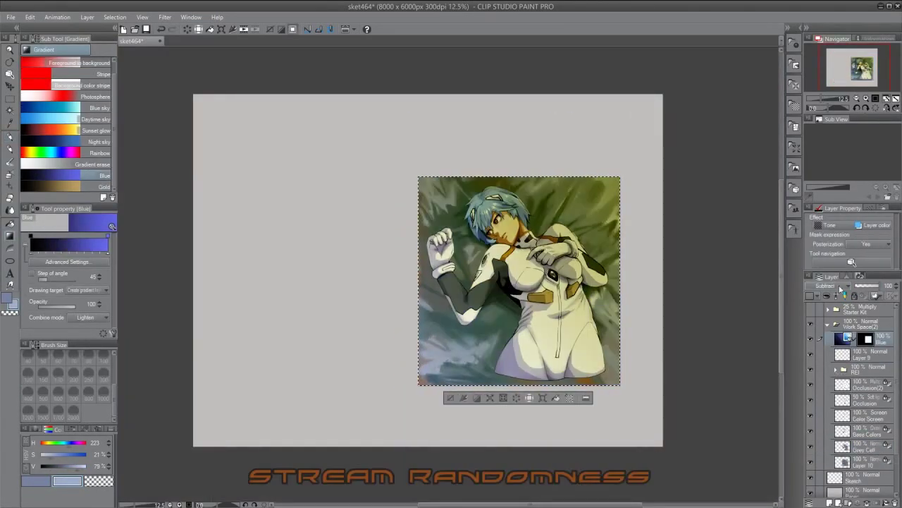
Step: Run a Blue gradient layer diagonally over the picture, lighten its end color, and set it to Multiply at 57% opacity
drag(343, 409, 581, 129)
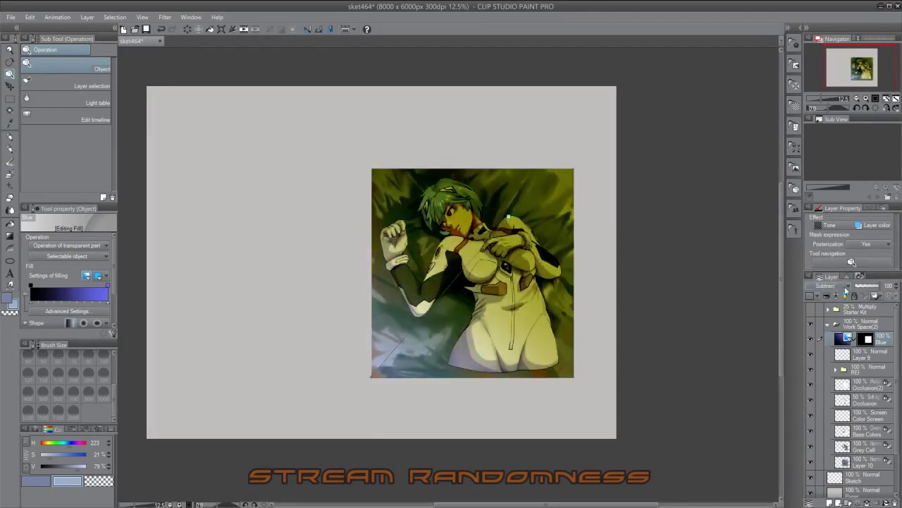
drag(866, 290, 863, 289)
key(ctrl+plus)
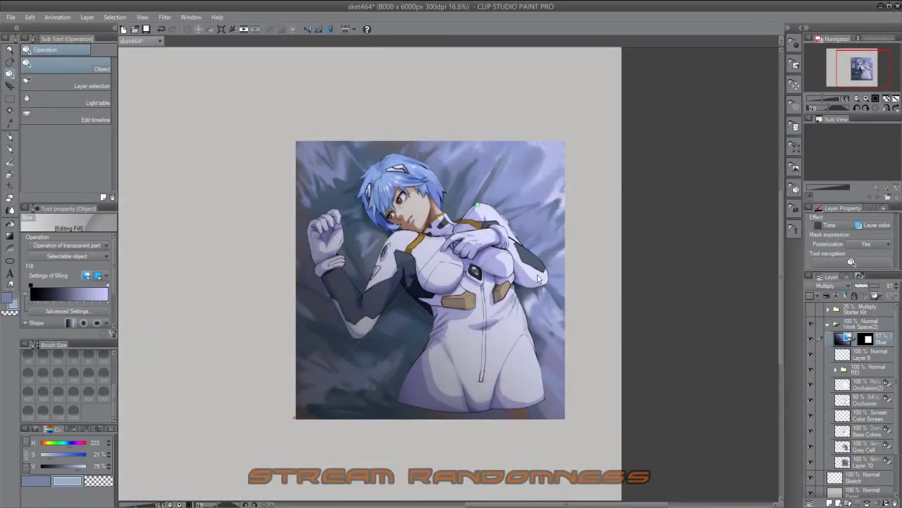
Step: Shorten the Blue gradient's diagonal toward the chest and set the layer to Darken at 25% opacity
drag(373, 352, 430, 285)
scroll(832, 290, down, 4)
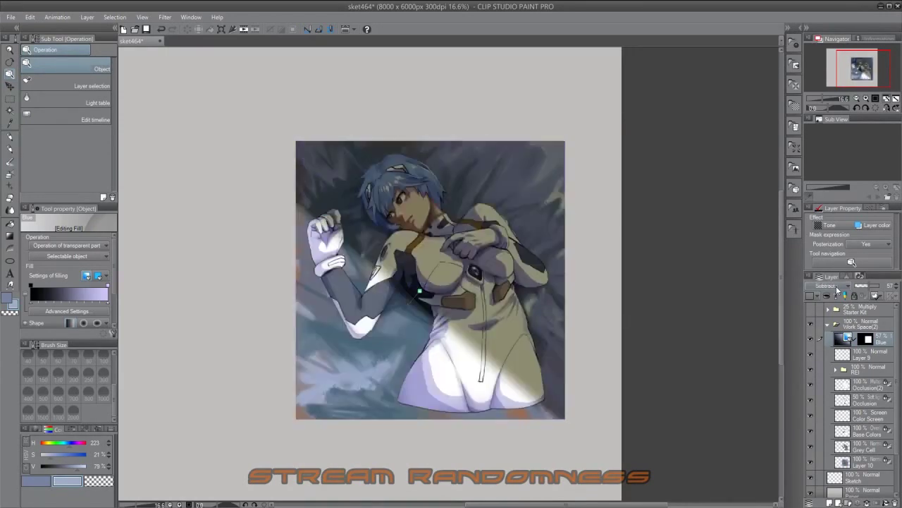
scroll(832, 290, down, 3)
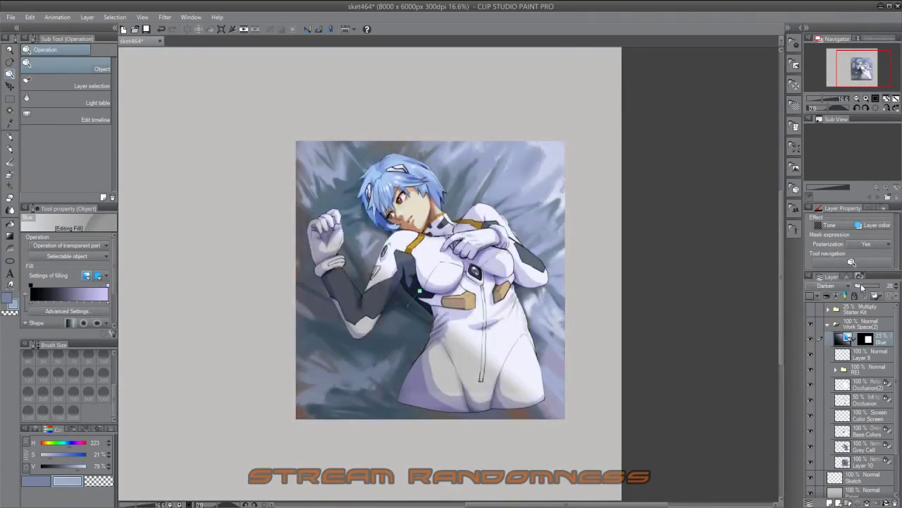
Step: Add a layer above Blue for white suit highlights with SketchMarker at size 50, and set it to Glow dodge at 11% opacity
key(ctrl+shift+n)
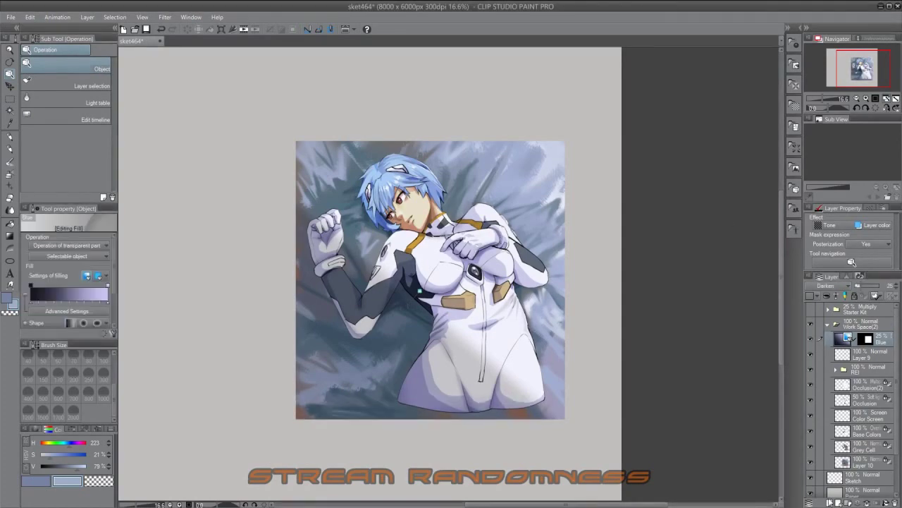
key(ctrl+plus)
key(p)
scroll(104, 400, up, 3)
click(43, 413)
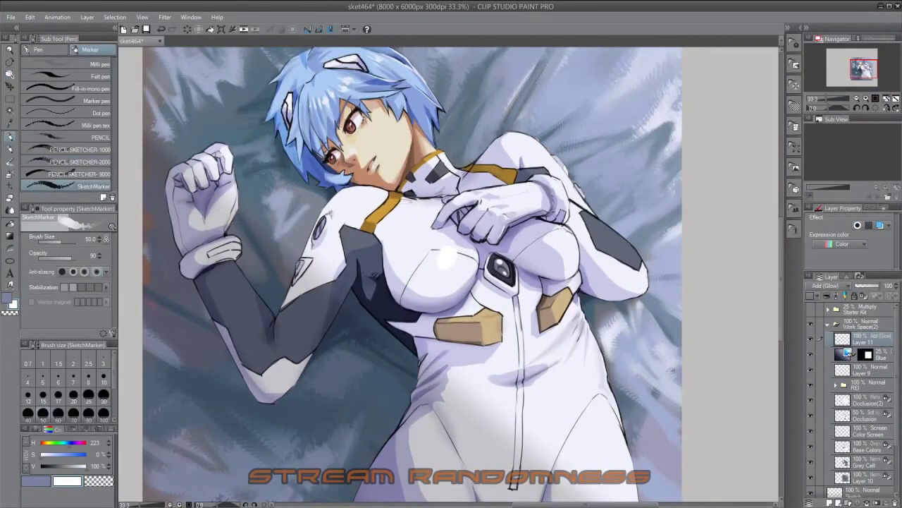
drag(444, 277, 409, 272)
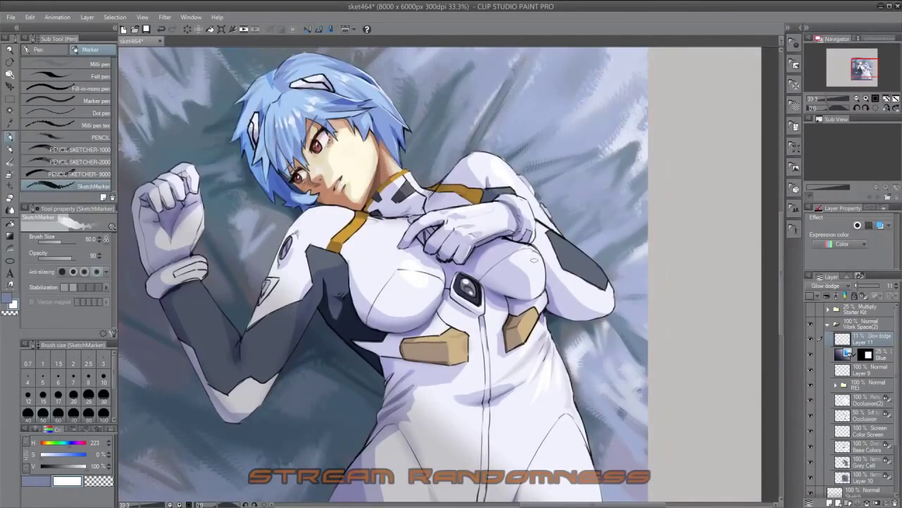
Step: Add white glow highlights to the chest, gloves and sleeves with SketchMarker at size 30
key(ctrl+plus)
mouse_move(534, 259)
mouse_down()
mouse_move(473, 139)
mouse_move(493, 249)
mouse_move(500, 231)
mouse_move(677, 260)
mouse_up()
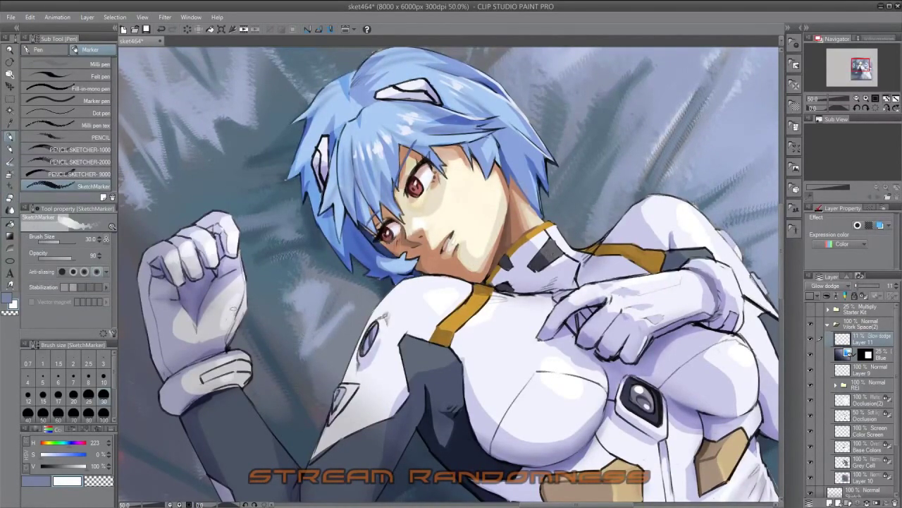
drag(233, 308, 85, 196)
drag(423, 318, 443, 126)
Step: Enlarge SketchMarker to size 100 for the broad suit highlights and lower Layer 11 to 5% opacity
key(ctrl+minus)
key(ctrl+minus)
key(ctrl+minus)
key(ctrl+minus)
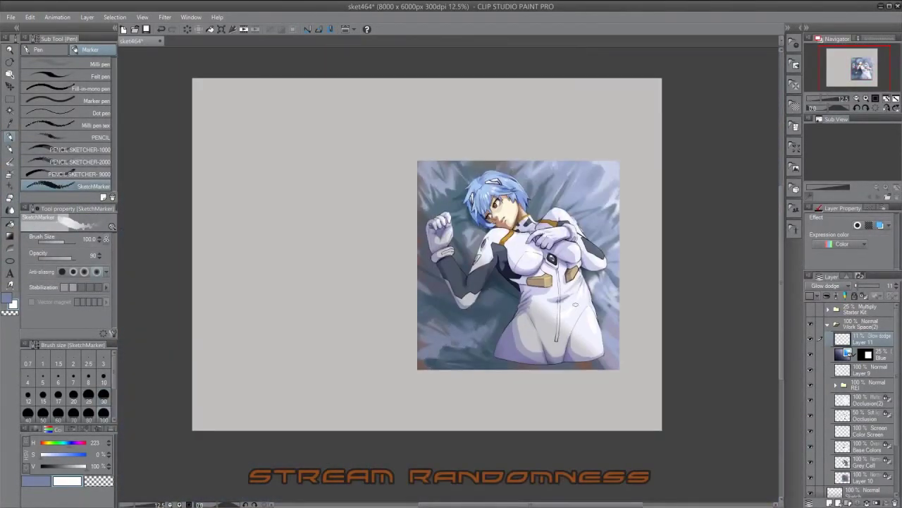
key(ctrl+plus)
key(ctrl+plus)
key(ctrl+plus)
key(ctrl+minus)
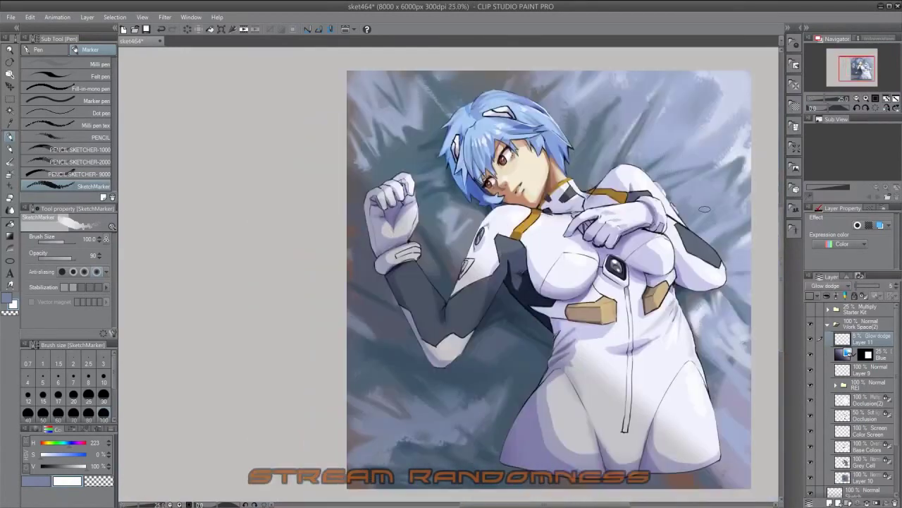
Step: Paste a copy of the Blue gradient above Layer 11, make it fade from dark to transparent, and shorten it toward the picture's lower edge
key(ctrl+v)
key(o)
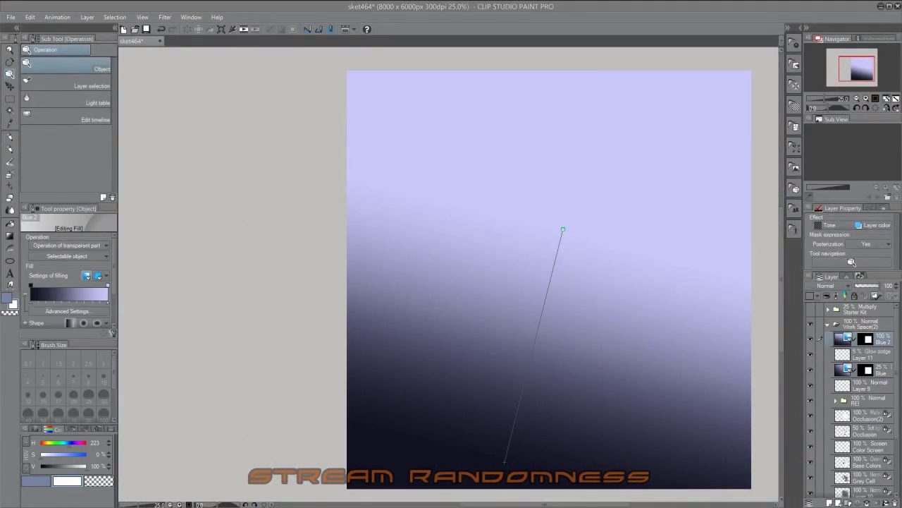
drag(562, 232, 519, 335)
key(ctrl+minus)
key(ctrl+minus)
key(ctrl+minus)
key(ctrl+minus)
key(ctrl+minus)
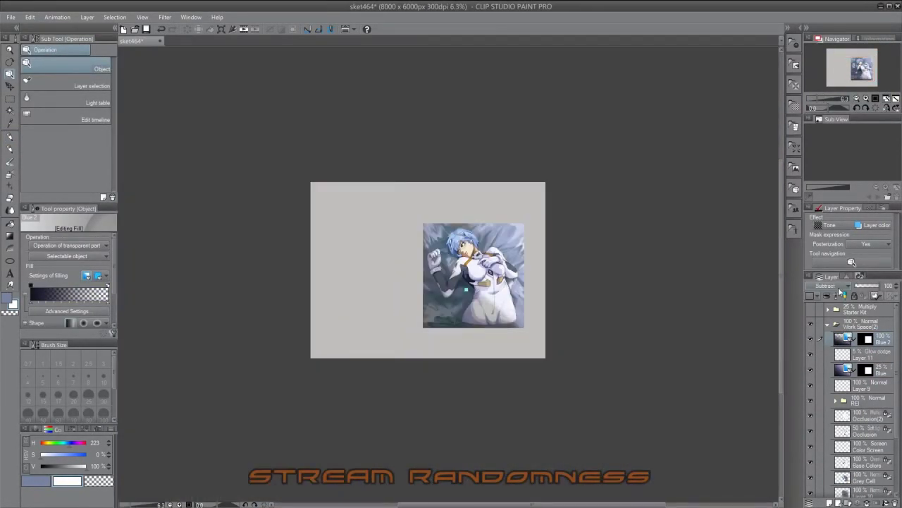
Step: Reduce the Blue 2 gradient layer's opacity and compare the picture with the original Blue layer hidden and shown
key(ctrl+plus)
key(ctrl+plus)
key(ctrl+plus)
key(ctrl+plus)
key(ctrl+plus)
key(ctrl+minus)
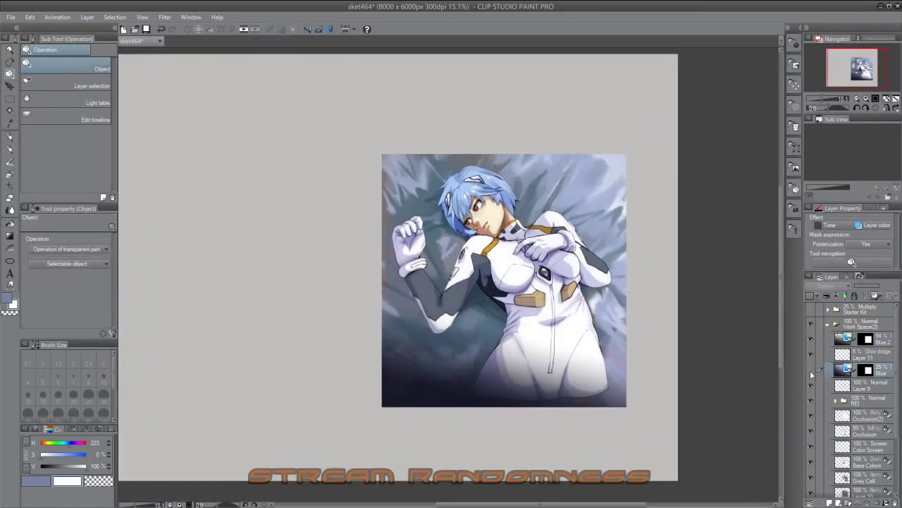
key(ctrl+plus)
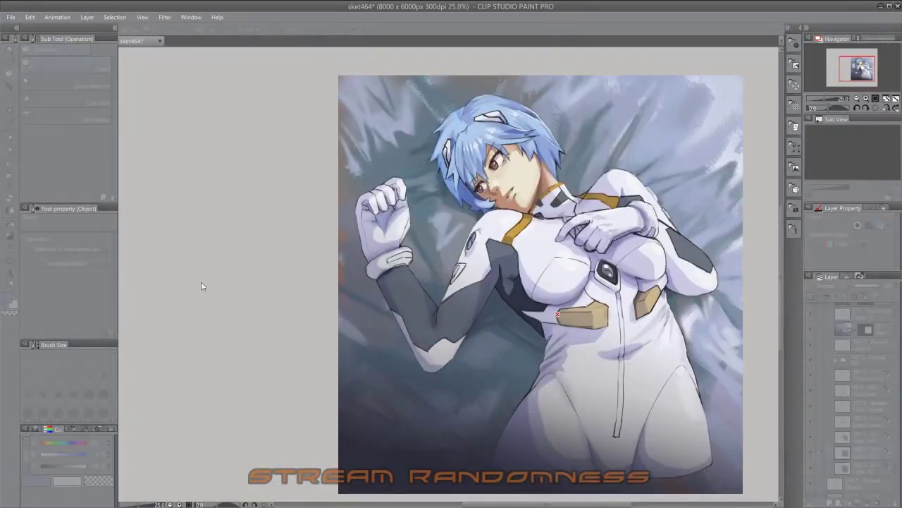